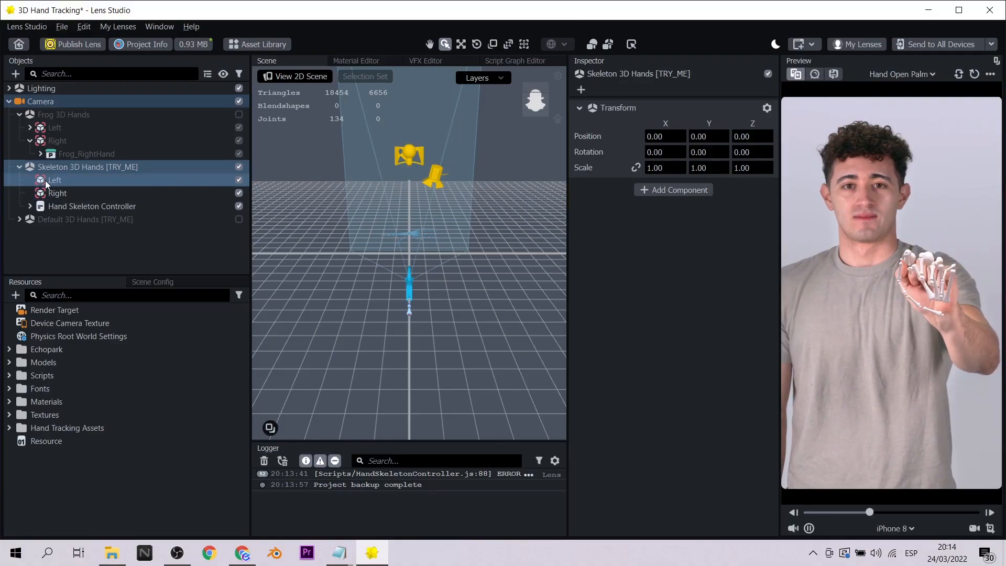
Examine the tracking settings and attachment points of the Left object under Skeleton 3D Hands [TRY_ME].
left_click(48, 181)
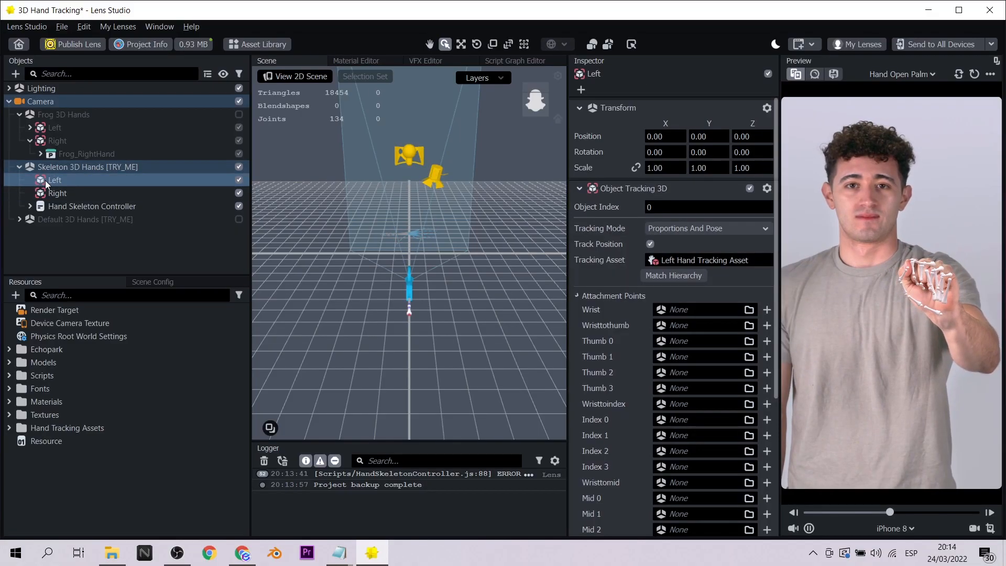
scroll(637, 317, "down", 6)
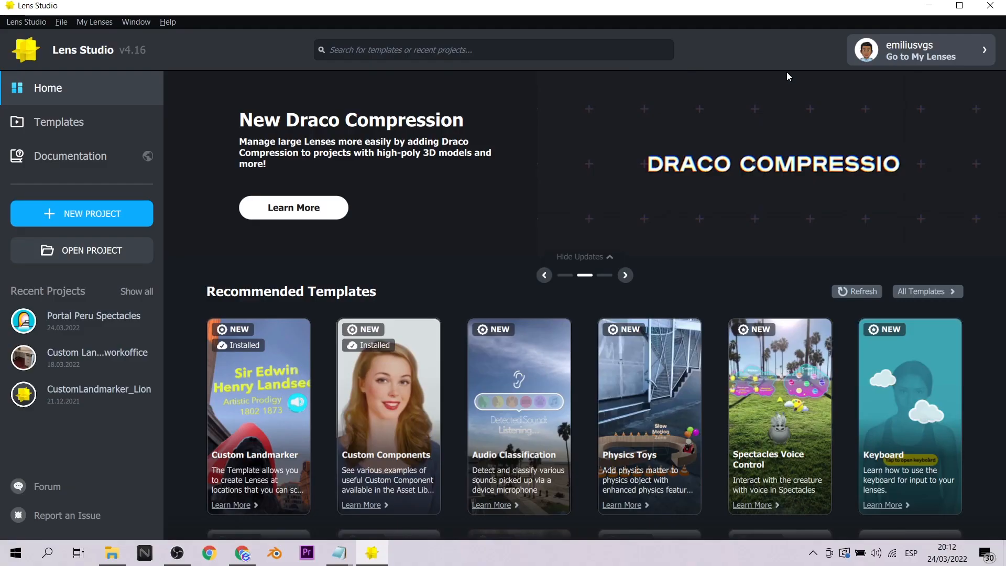
Search the templates for "hand", open the 3D Hand Tracking template, and clear its log.
scroll(621, 287, "down", 3)
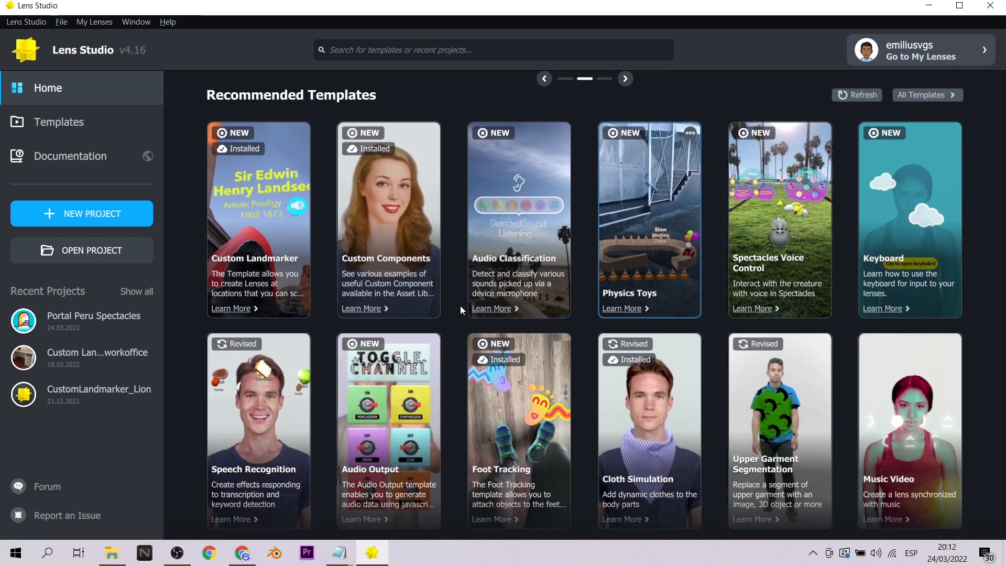
scroll(461, 306, "down", 4)
scroll(460, 306, "up", 6)
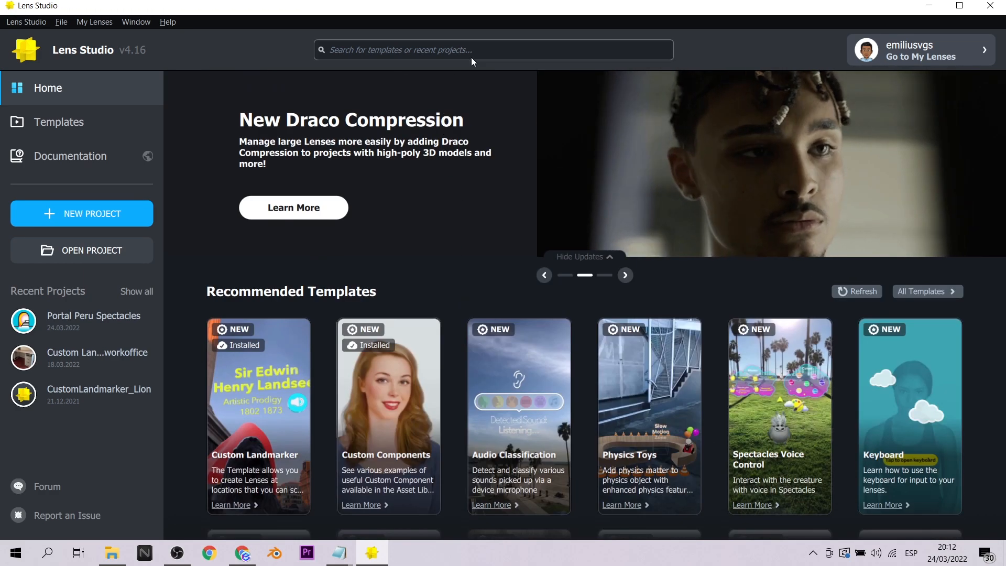
left_click(470, 52)
type("hand")
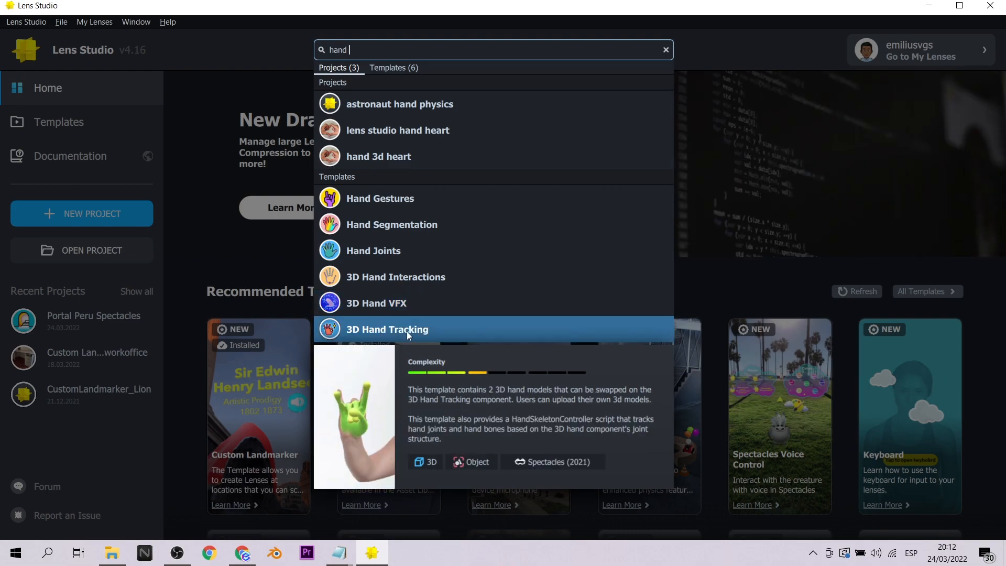
left_click(408, 334)
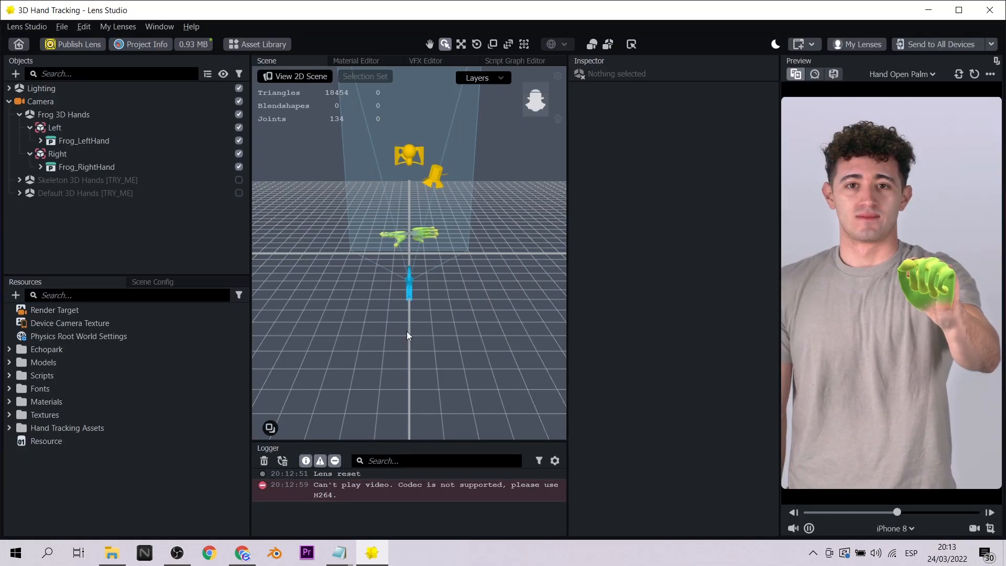
left_click(264, 461)
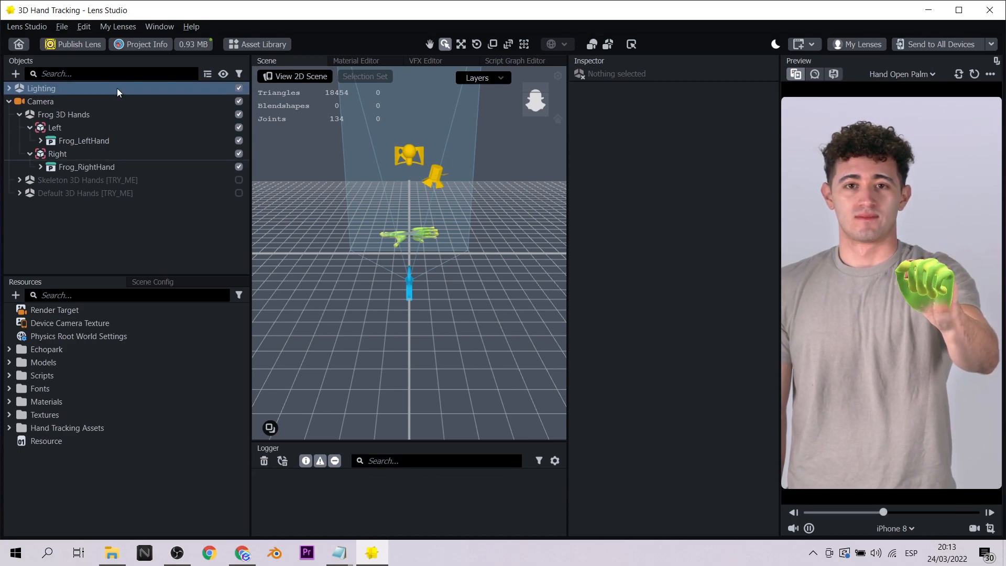
Examine the joint hierarchy of Frog_LeftHand under Frog 3D Hands, from Skeleton.001 and the wrist to the fingers.
left_click(71, 126)
left_click(84, 140)
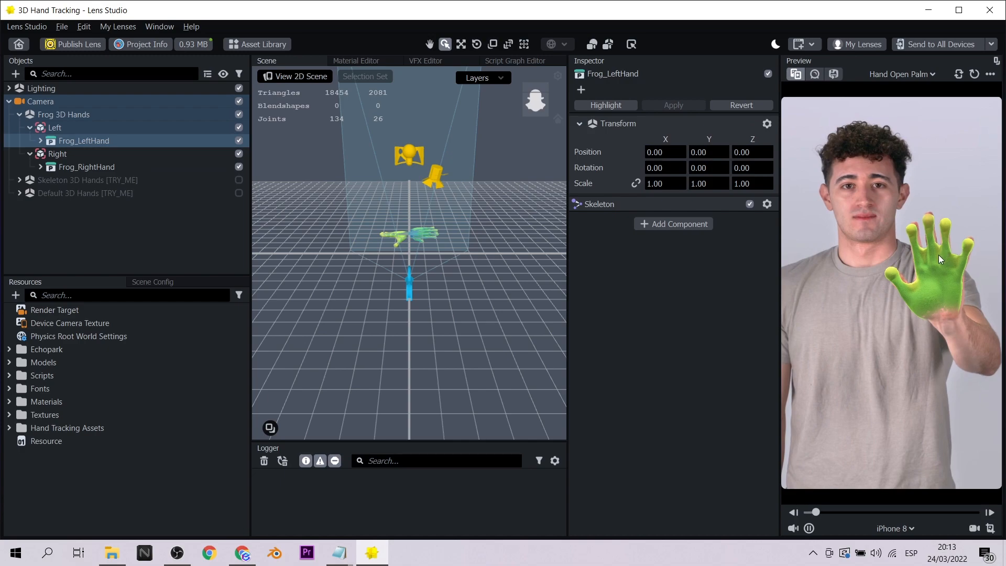
left_click(40, 141)
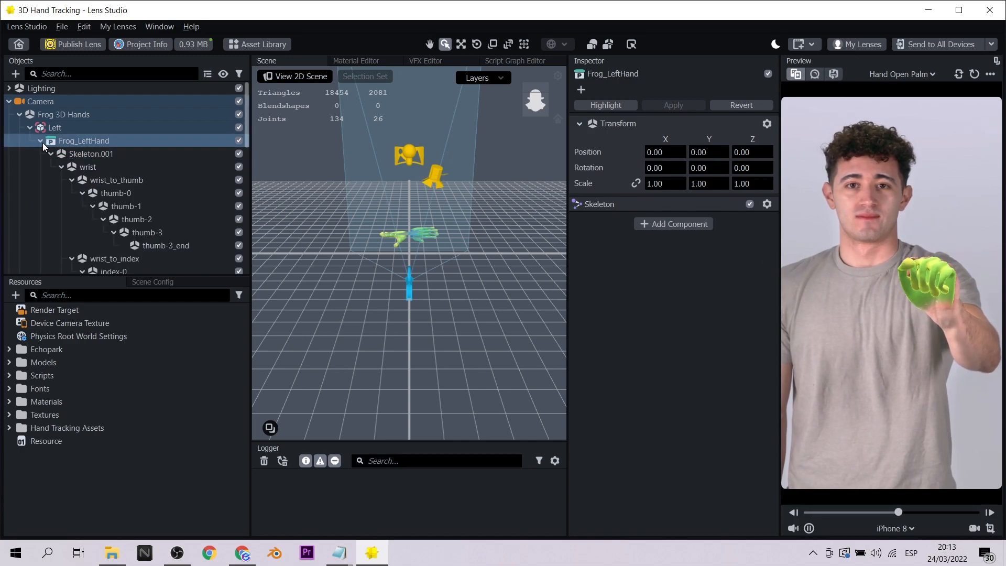
left_click(74, 154)
left_click(88, 167)
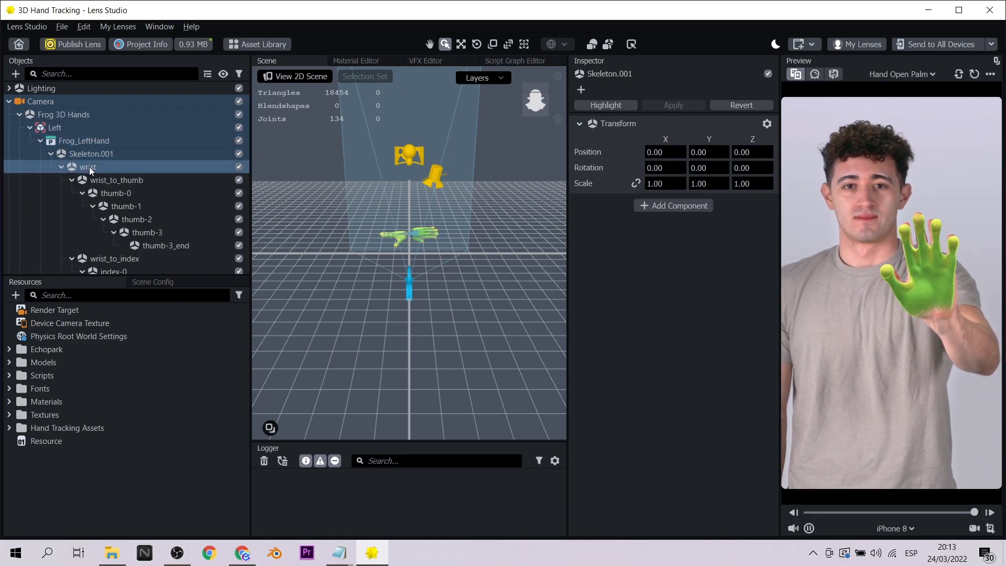
scroll(95, 194, "down", 3)
scroll(150, 183, "up", 3)
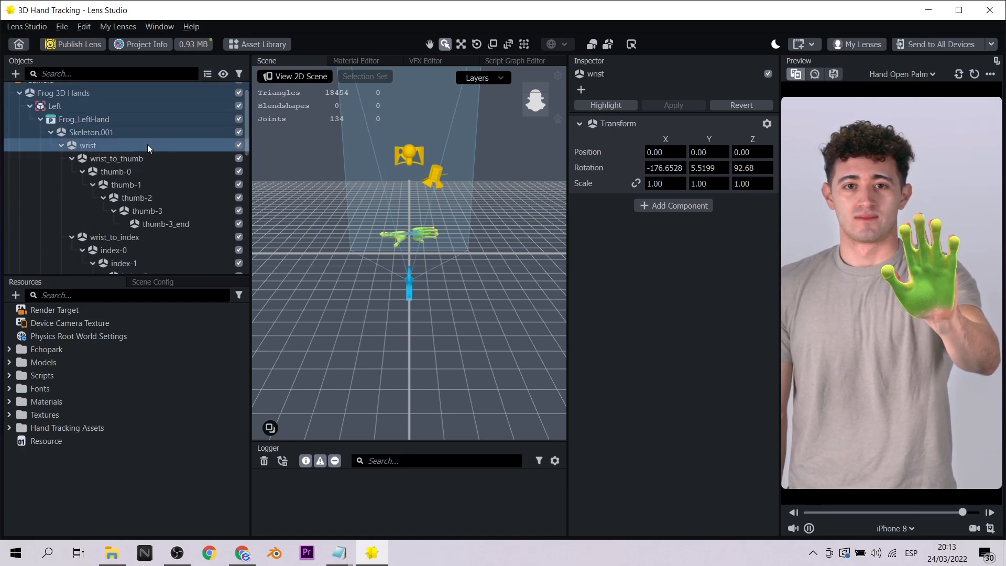
scroll(149, 145, "up", 1)
left_click(32, 127)
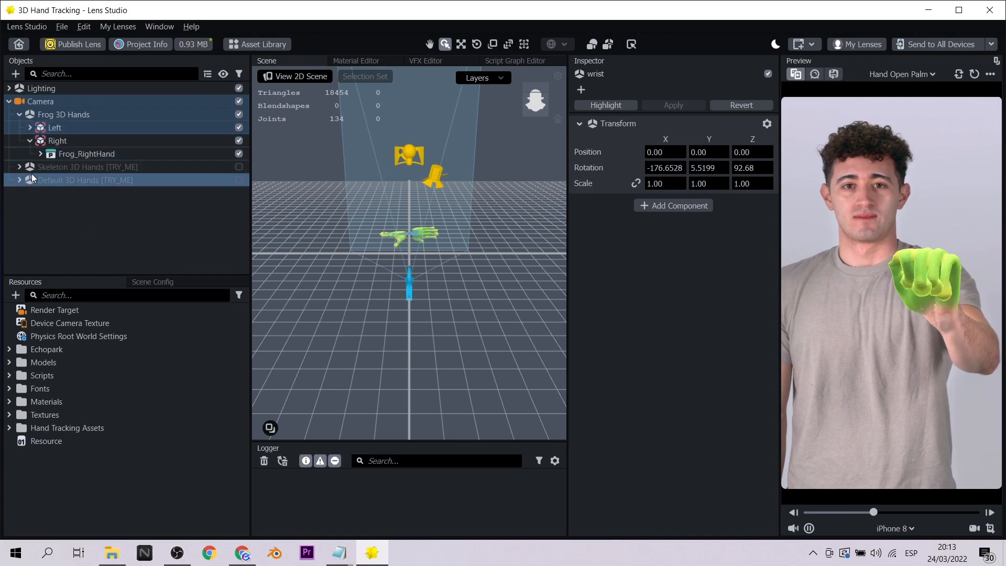
Disable Frog 3D Hands, enable Skeleton 3D Hands [TRY_ME] and expand its children.
left_click(238, 114)
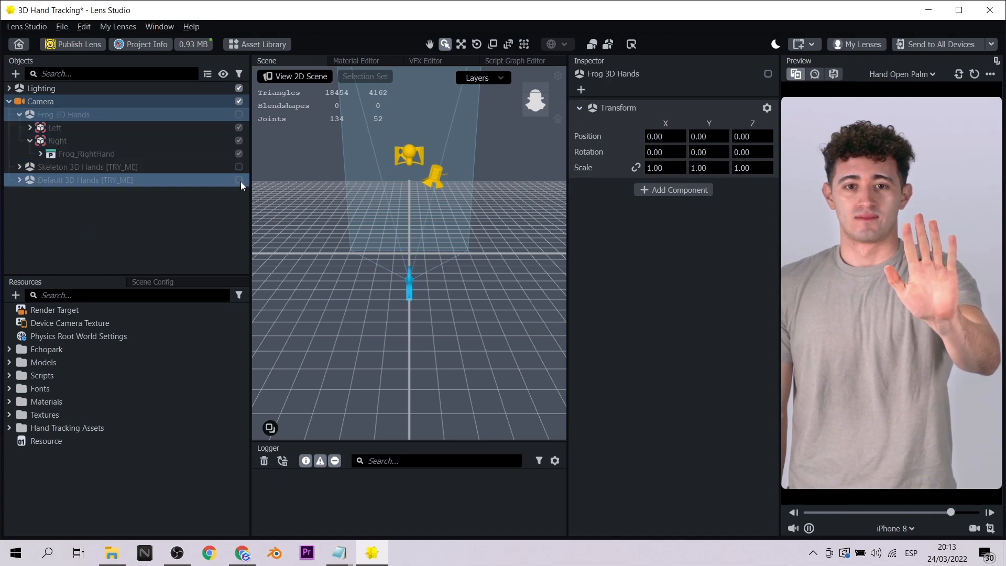
left_click(239, 167)
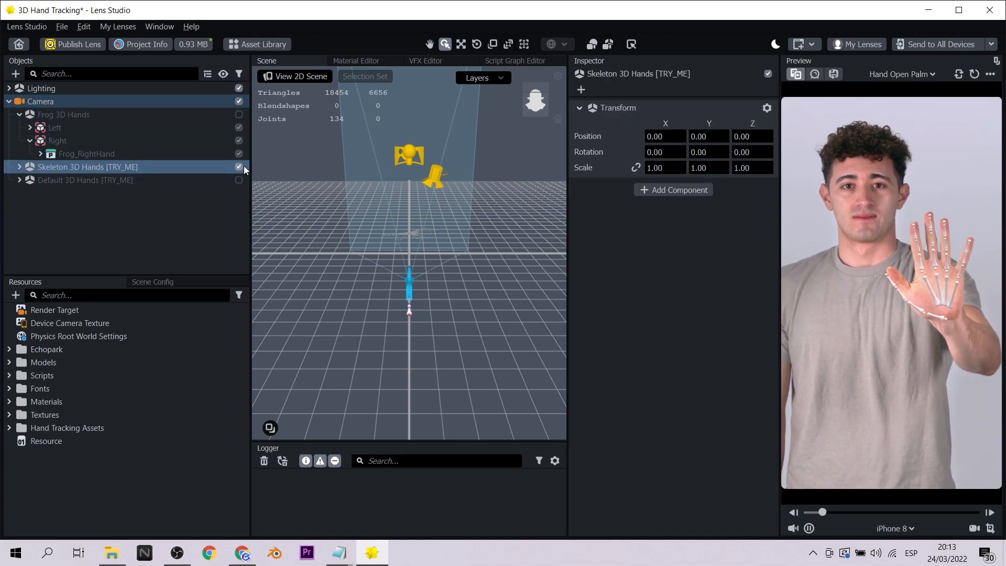
left_click(18, 166)
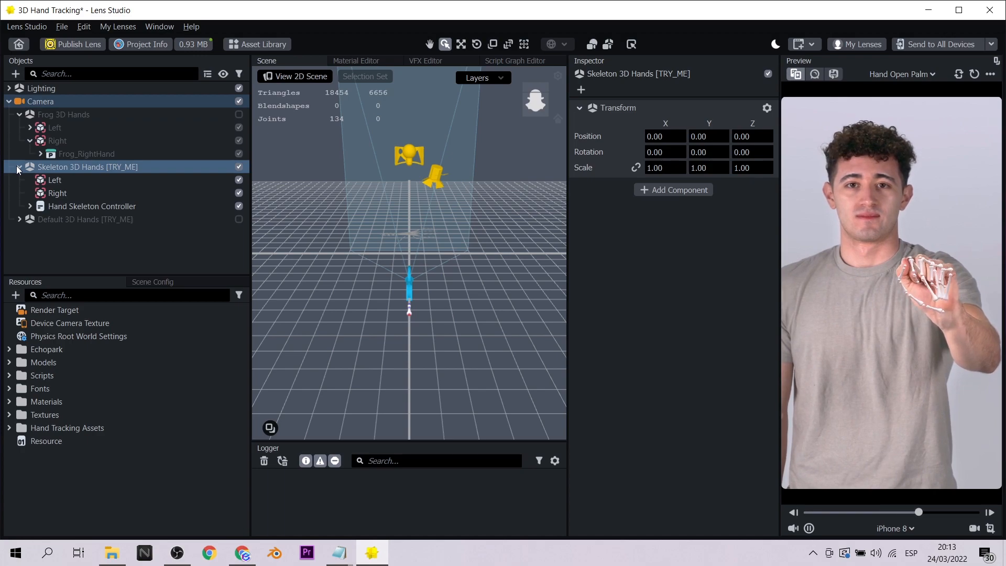
Choose Uniformed as the left-hand script's Color Mode on the Hand Skeleton Controller.
left_click(74, 206)
scroll(606, 275, "down", 1)
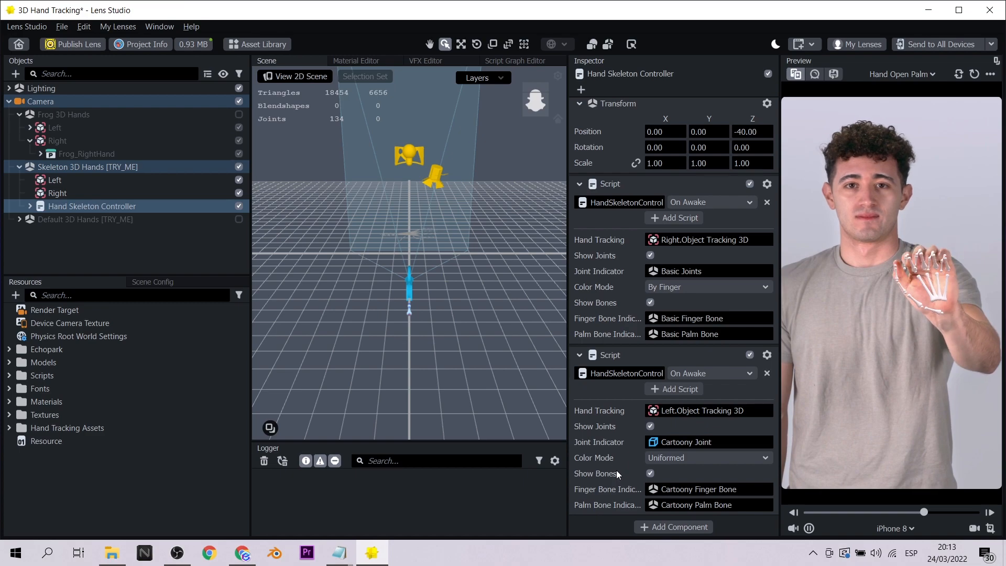
left_click(672, 457)
left_click(680, 471)
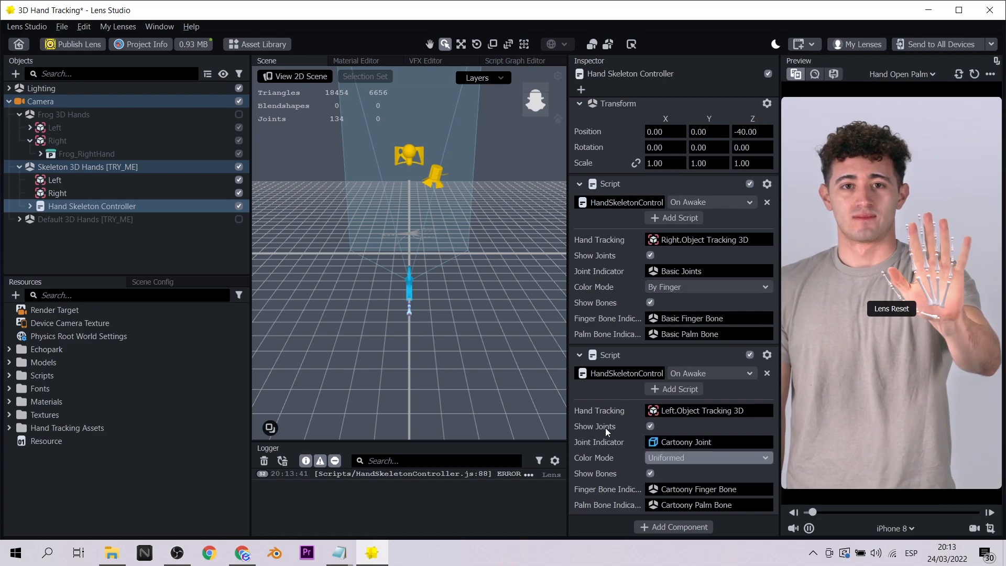
Review the attachment points of the skeleton's Left hand tracking object, from the wrist to Pinky 3.
left_click(86, 166)
left_click(53, 180)
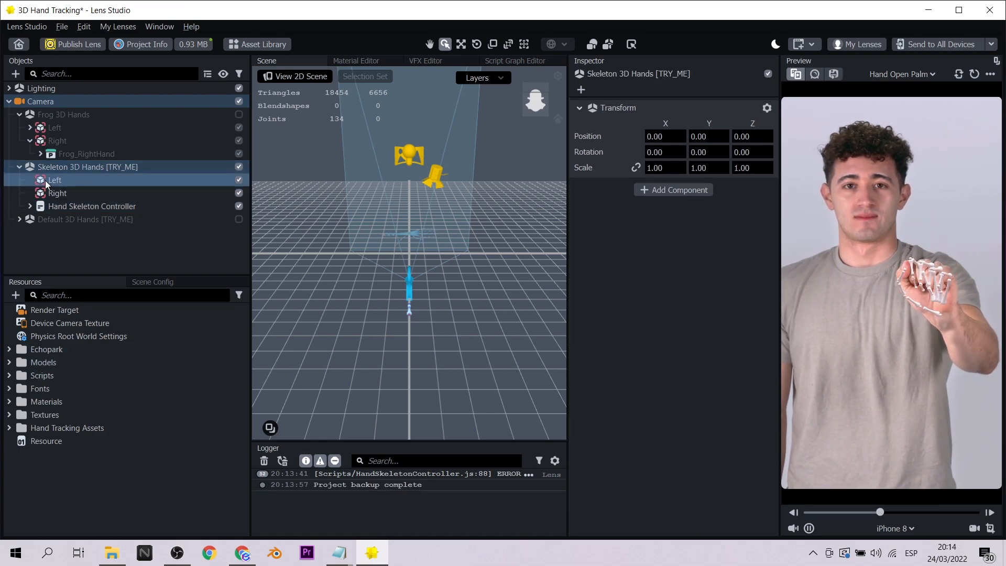
scroll(628, 319, "down", 5)
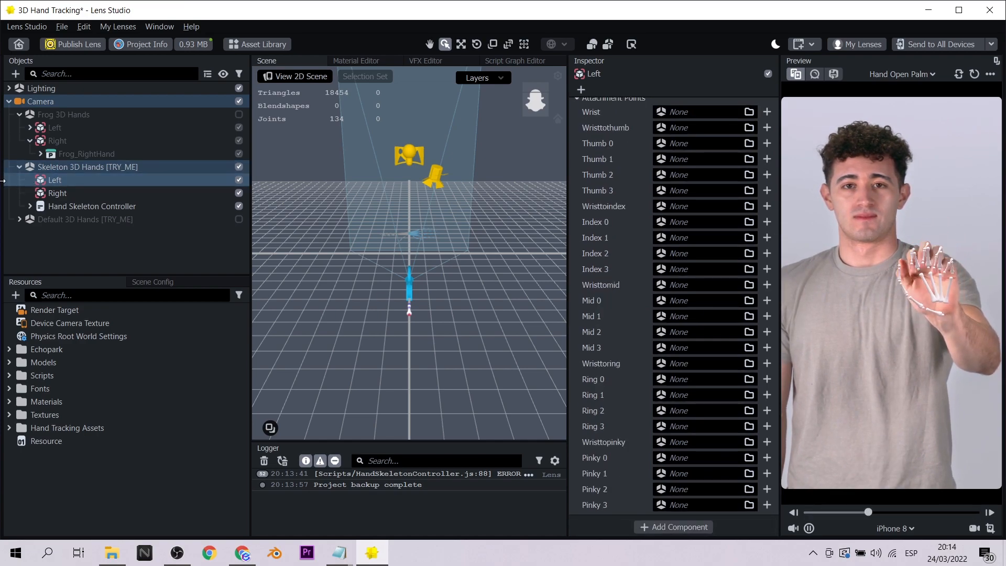
left_click(26, 194, "shift")
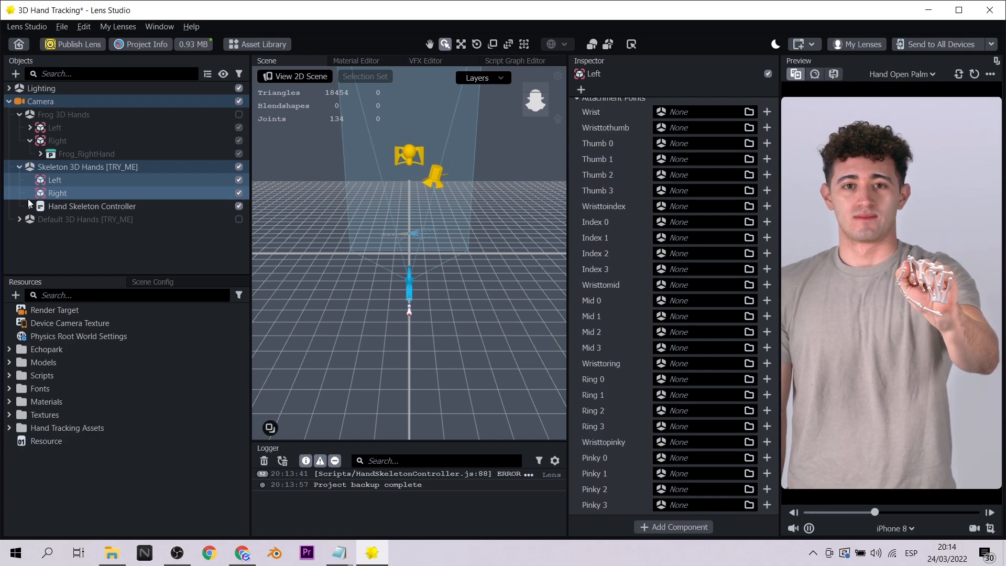
Expand the Hand Skeleton Controller's Indicators and inspect the Cartoony Joint's mesh and material under Cartoony Bones.
left_click(29, 206)
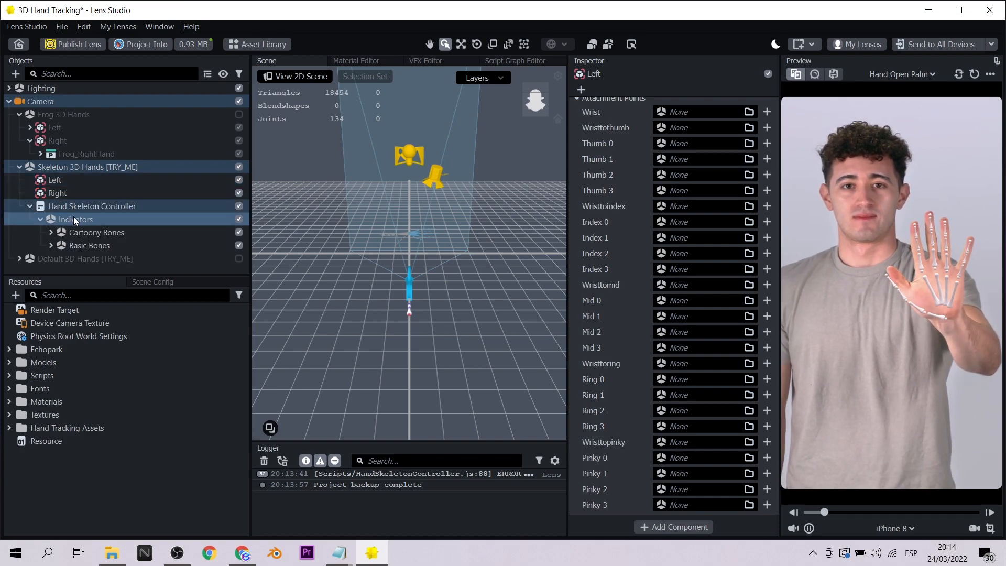
left_click(73, 218)
left_click(86, 233)
left_click(51, 233)
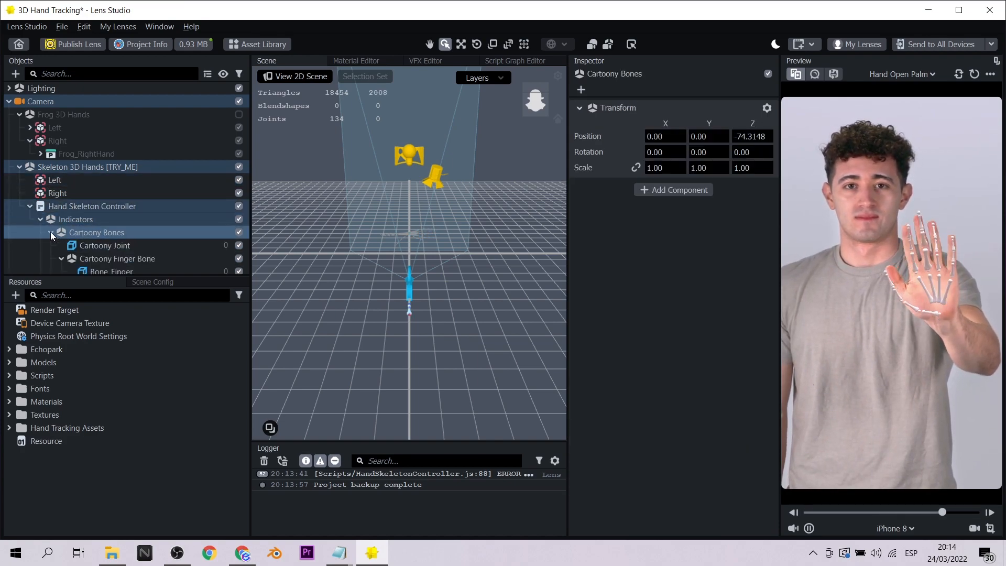
left_click(114, 244)
scroll(116, 241, "down", 3)
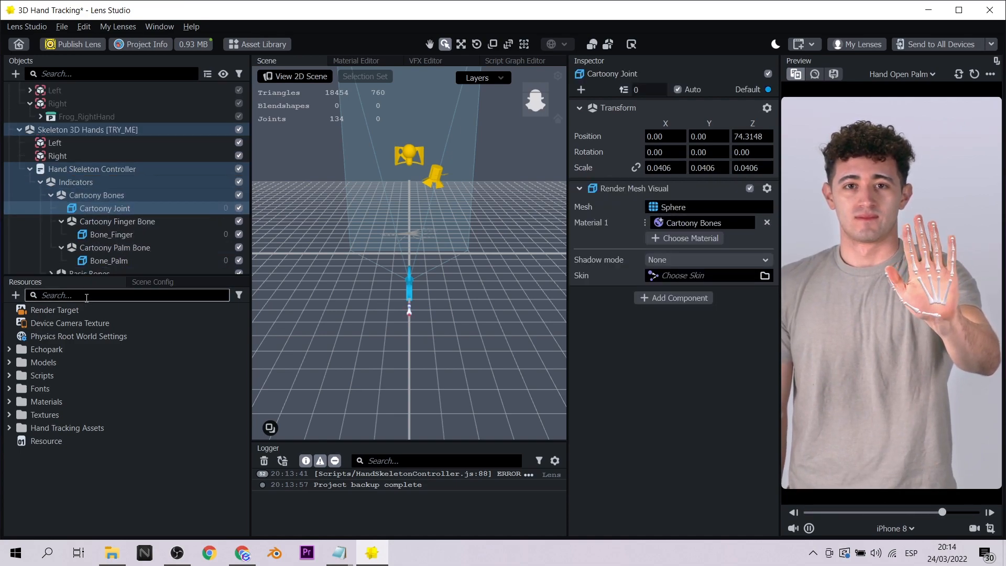
Find the Cartoony Bones material by searching the resources for "cartoo" and set its Base Color to light cyan.
type("cartoo")
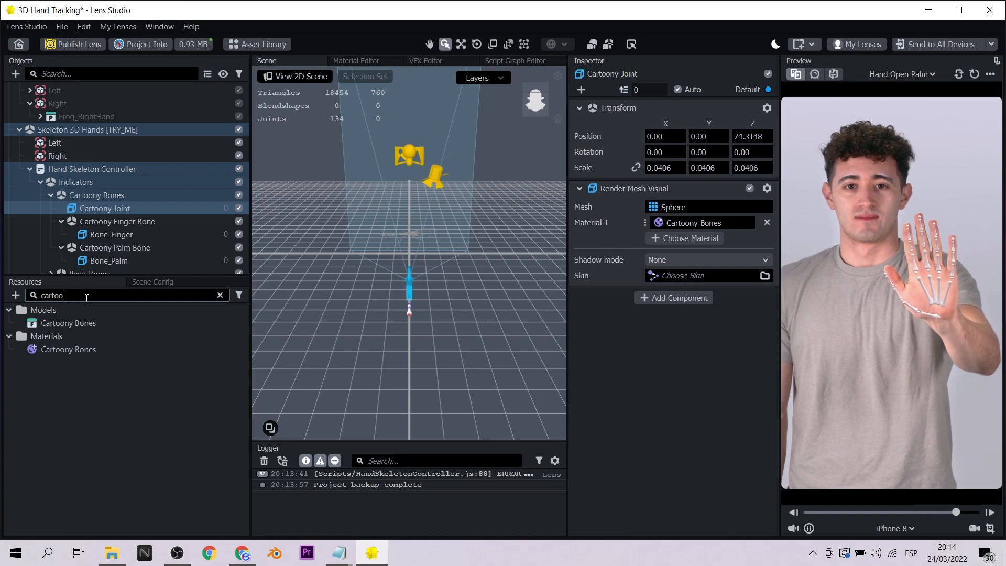
left_click(76, 352)
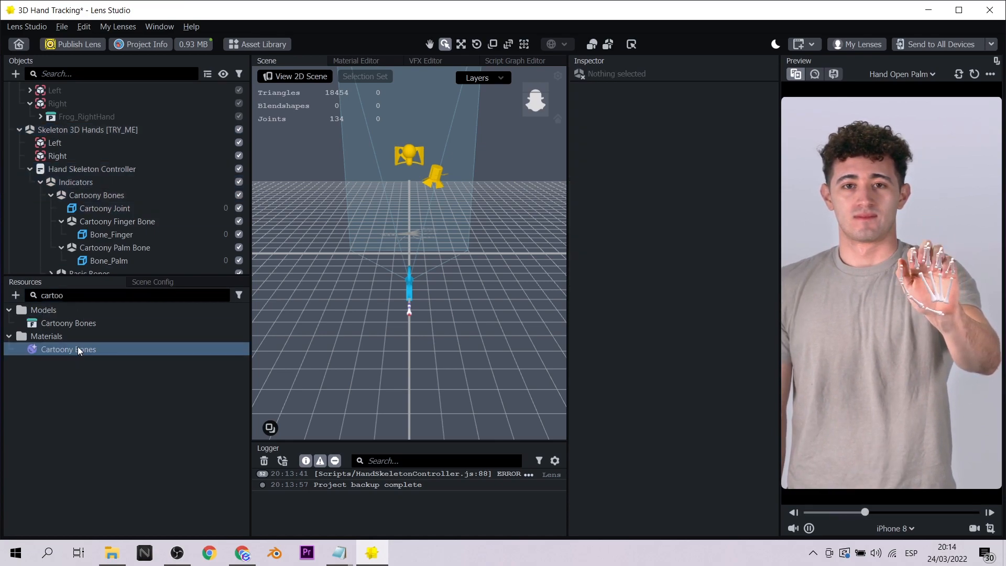
scroll(606, 177, "down", 3)
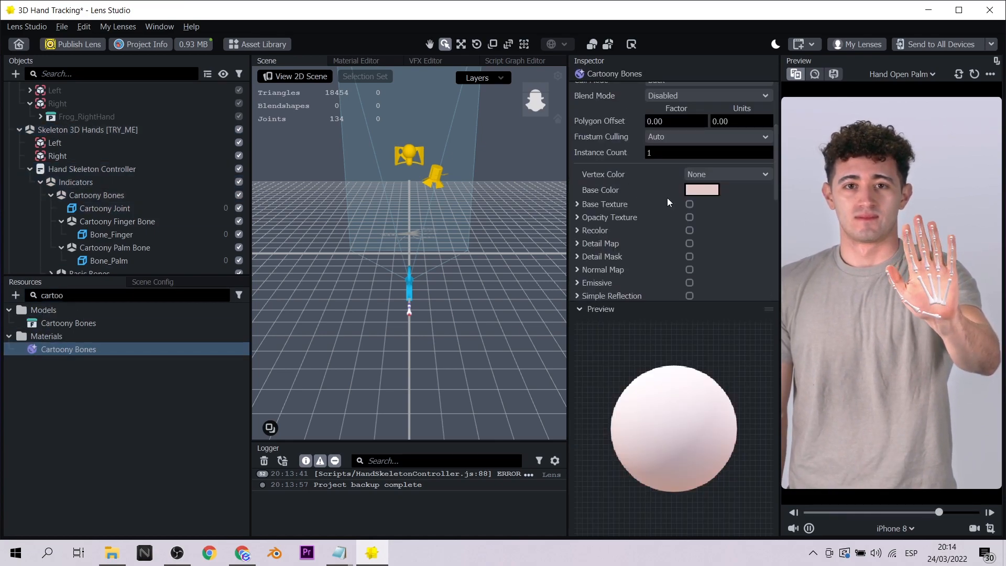
left_click(710, 190)
left_click(475, 210)
left_click(349, 194)
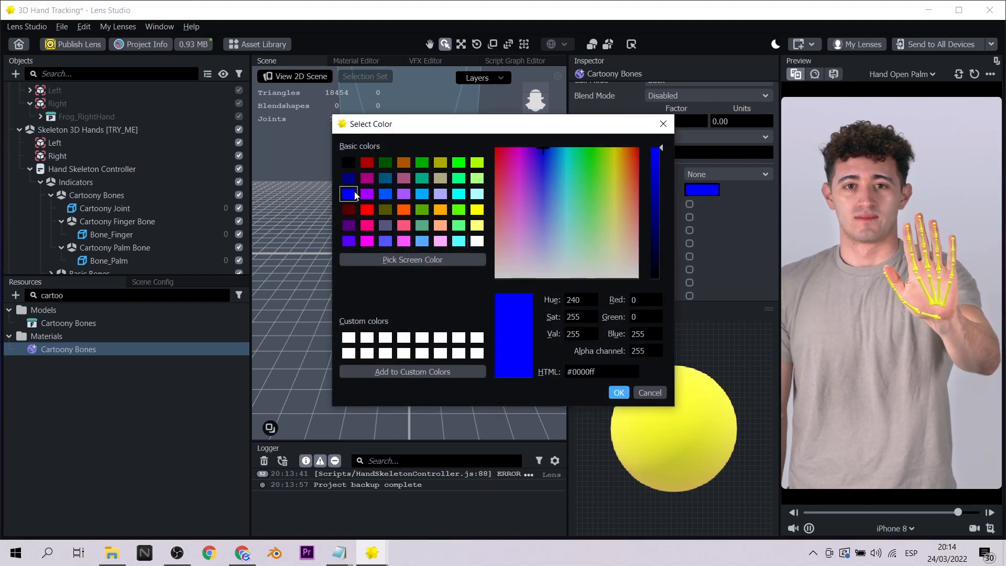
left_click(350, 165)
left_click(477, 194)
left_click(619, 393)
Set the Cartoony Bones material's rim highlight to black with intensity 3.22 and exponent 9.831, and its specular roughness to 1.00.
scroll(727, 224, "down", 2)
left_click(708, 247)
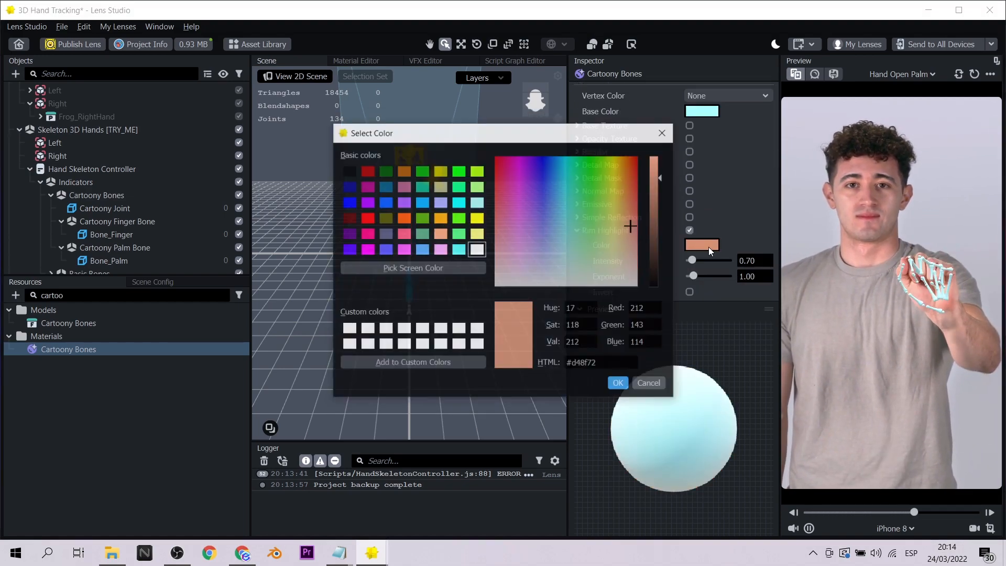
left_click(348, 171)
left_click(650, 386)
left_click_drag(692, 260, 727, 277)
left_click(705, 248)
left_click(350, 203)
left_click(348, 171)
left_click(619, 384)
left_click(702, 261)
scroll(705, 262, "down", 3)
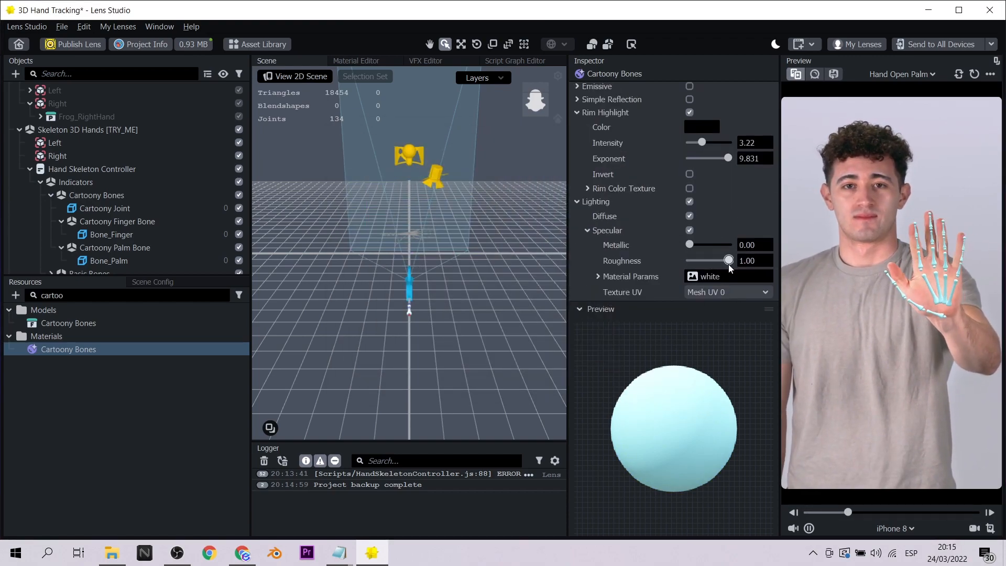
Disable Skeleton 3D Hands [TRY_ME], enable Default 3D Hands [TRY_ME] and expand its children.
left_click(91, 169)
scroll(157, 183, "up", 2)
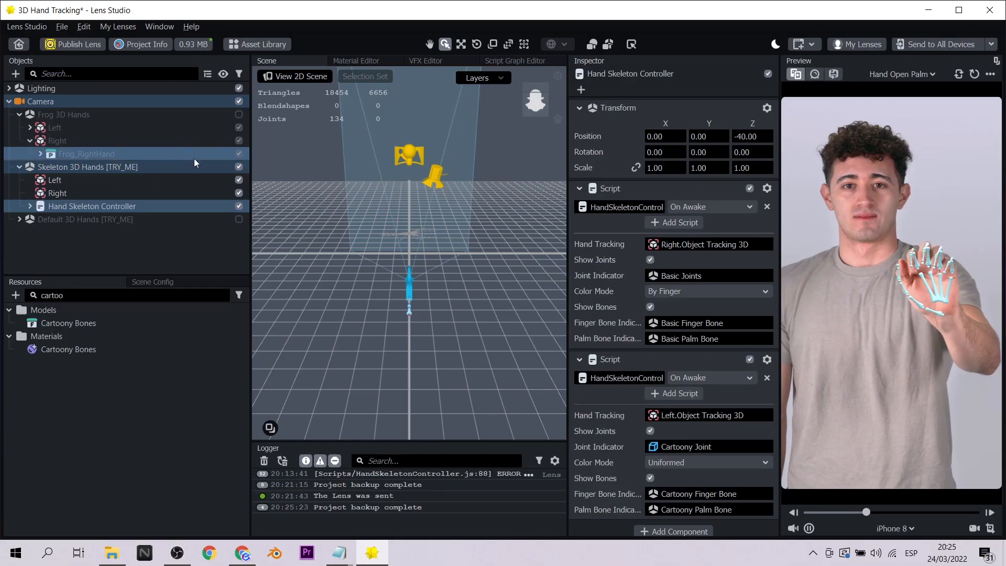
left_click(239, 167)
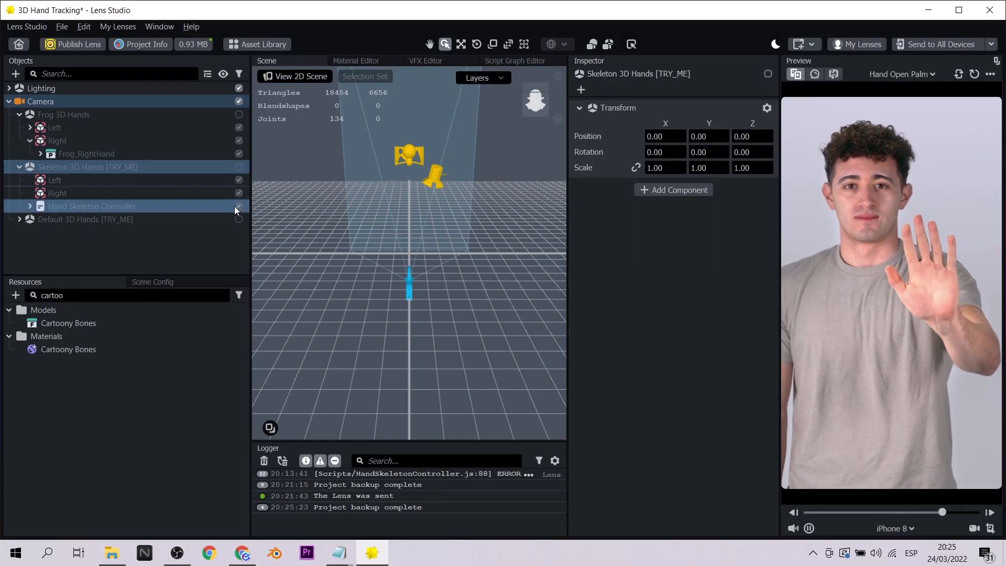
left_click(239, 219)
left_click(20, 167)
left_click(19, 180)
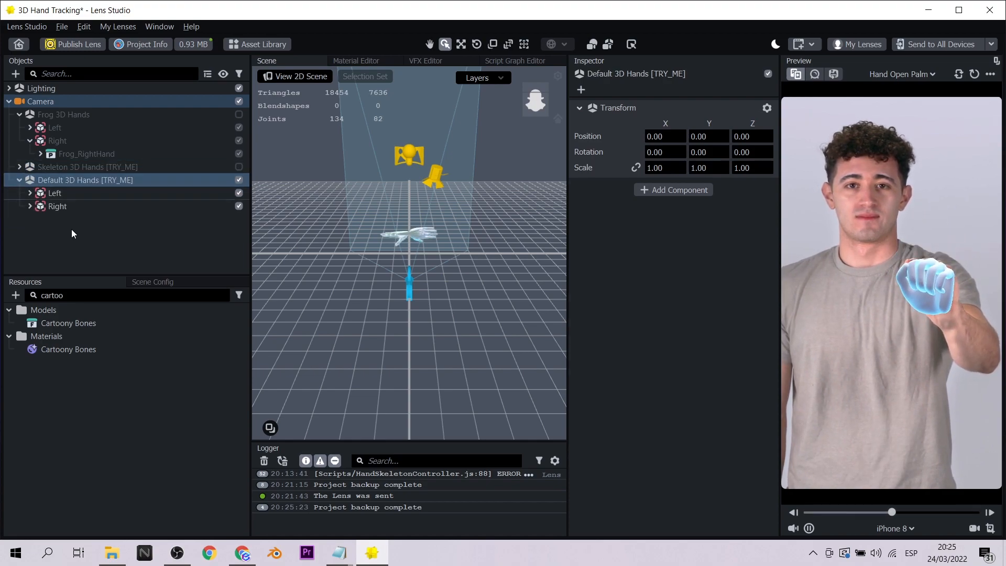
Inspect the RightHandMesh under Default 3D Hands and its Default Hands material, searching the resources for "defau".
key("BackSpace")
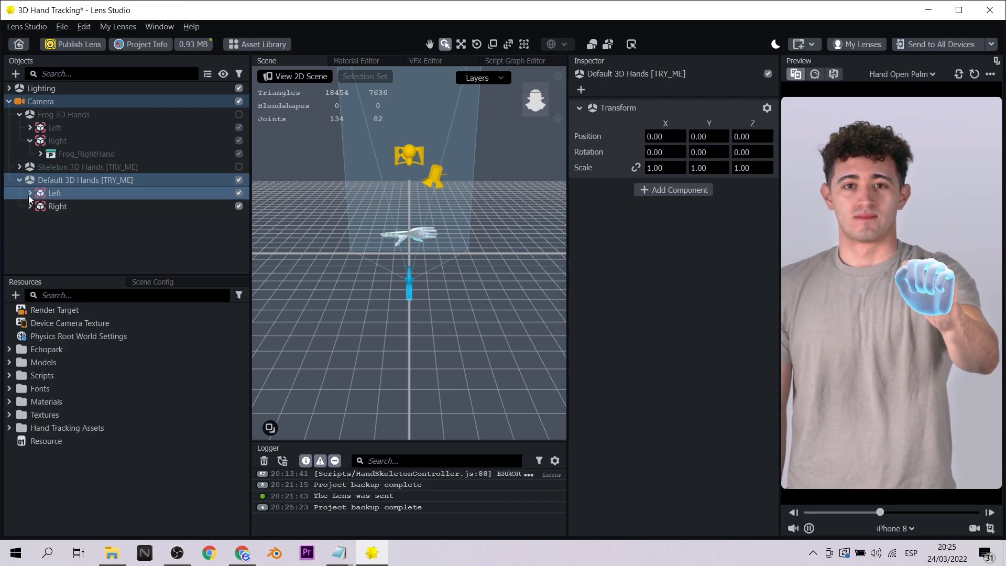
left_click(31, 207)
left_click(41, 219)
left_click(96, 246)
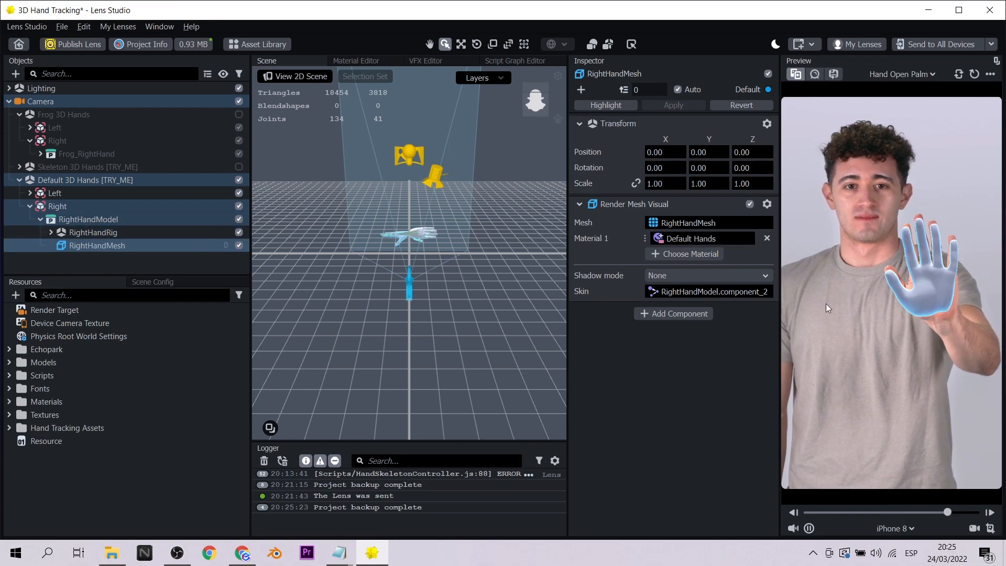
left_click(104, 295)
type("defau")
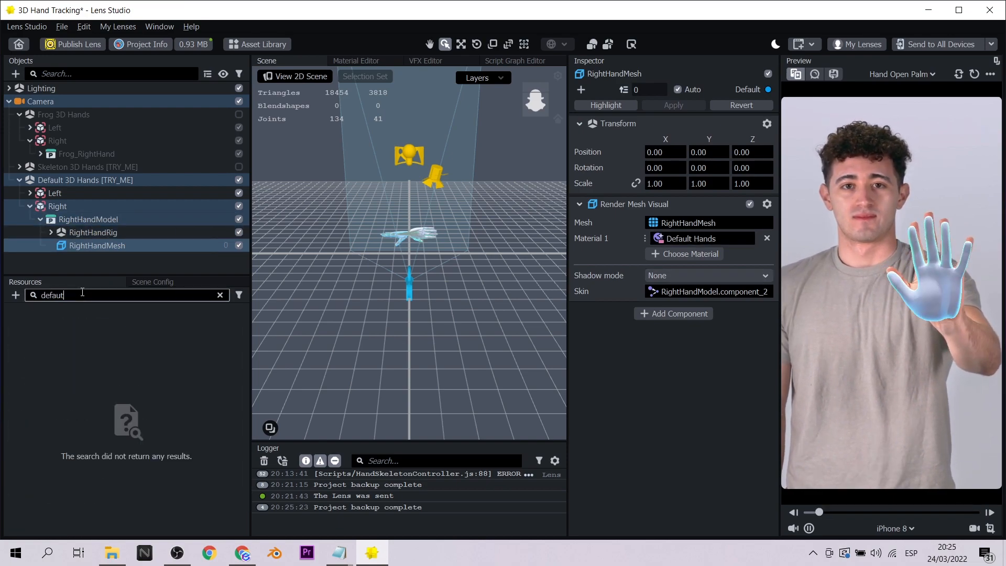
left_click(66, 415)
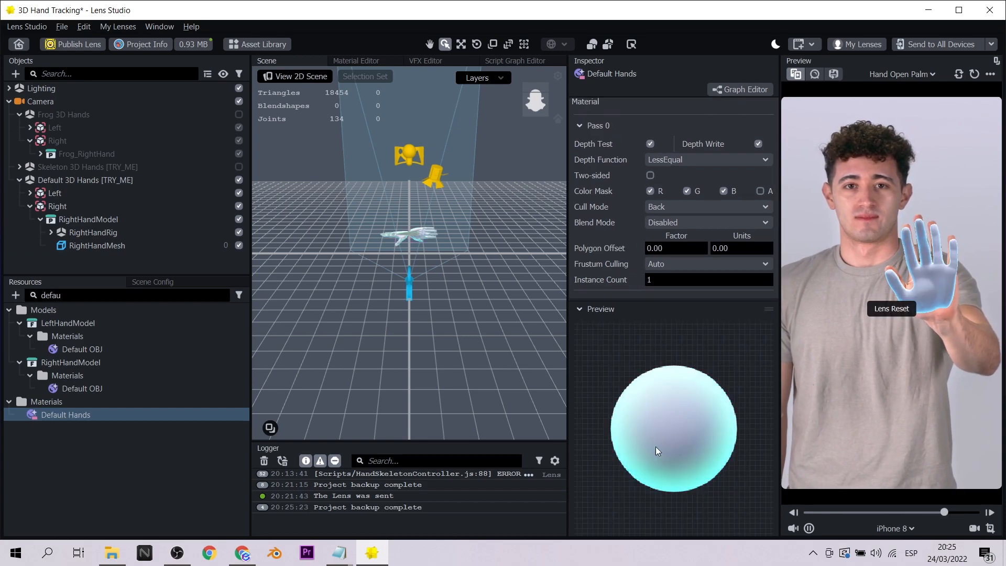
left_click(102, 244)
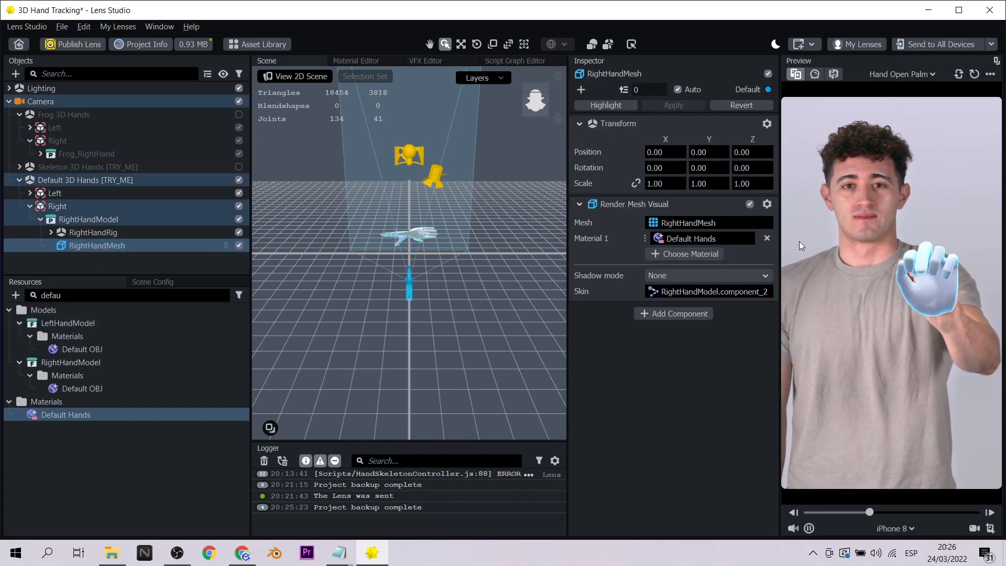
Replace the LeftHandMesh's Default Hands material with a new Pixelization post effect material.
left_click(30, 193)
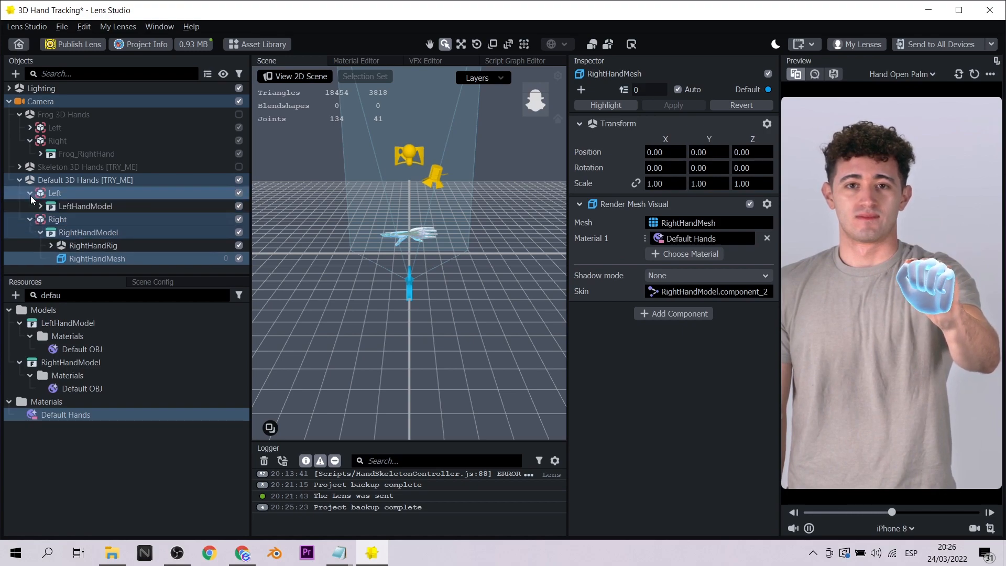
left_click(42, 205)
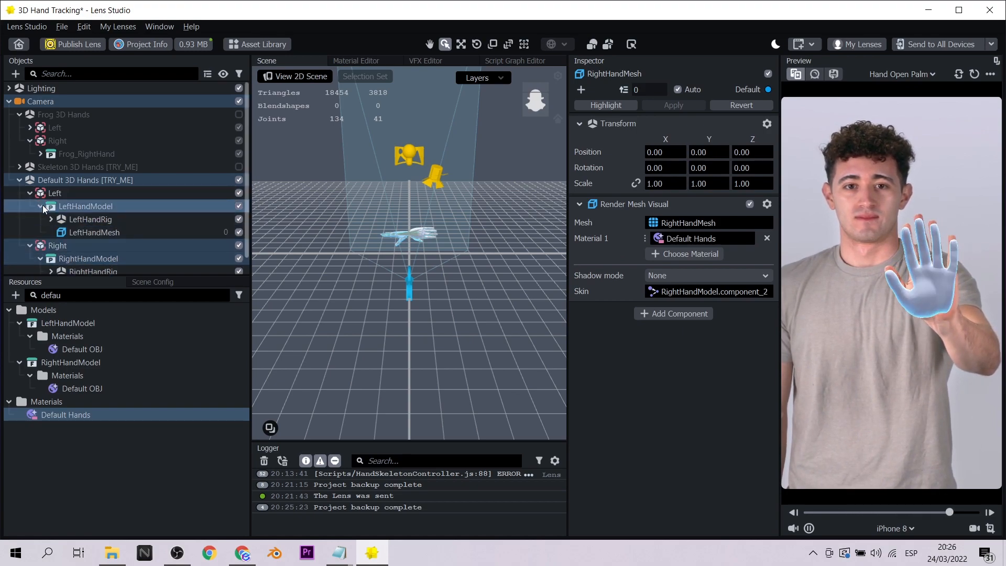
left_click(84, 232)
left_click(766, 238)
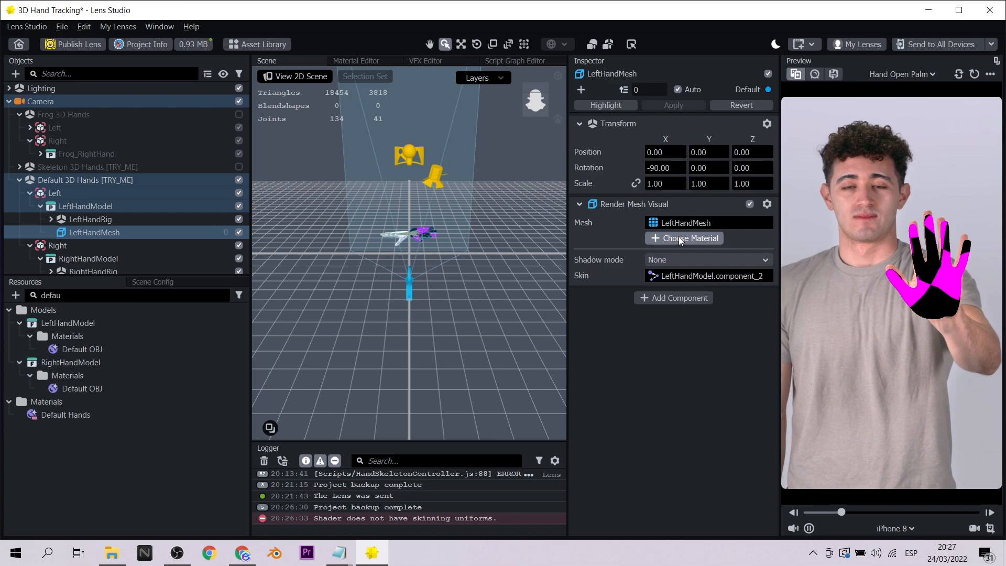
left_click(678, 237)
left_click(410, 132)
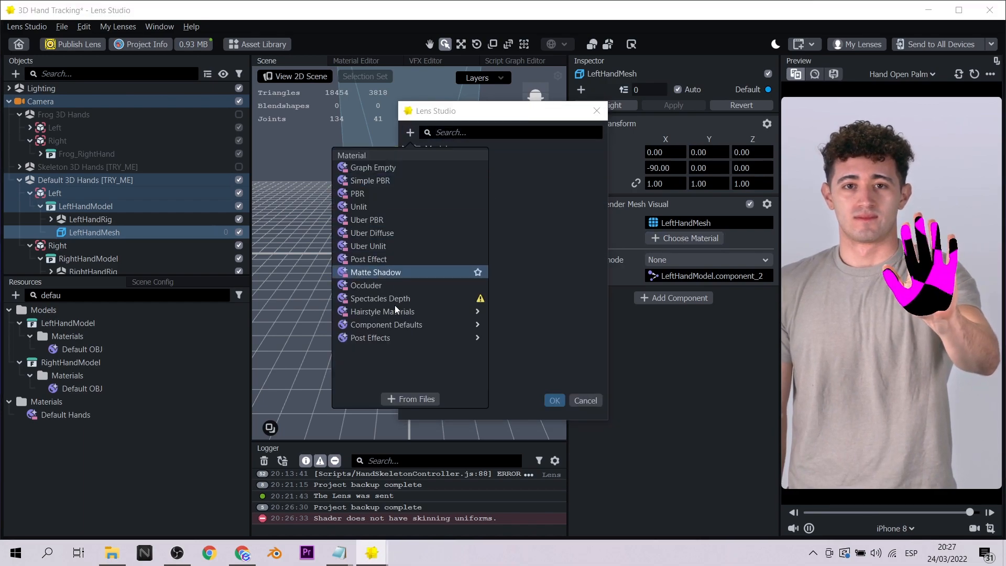
mouse_move(391, 325)
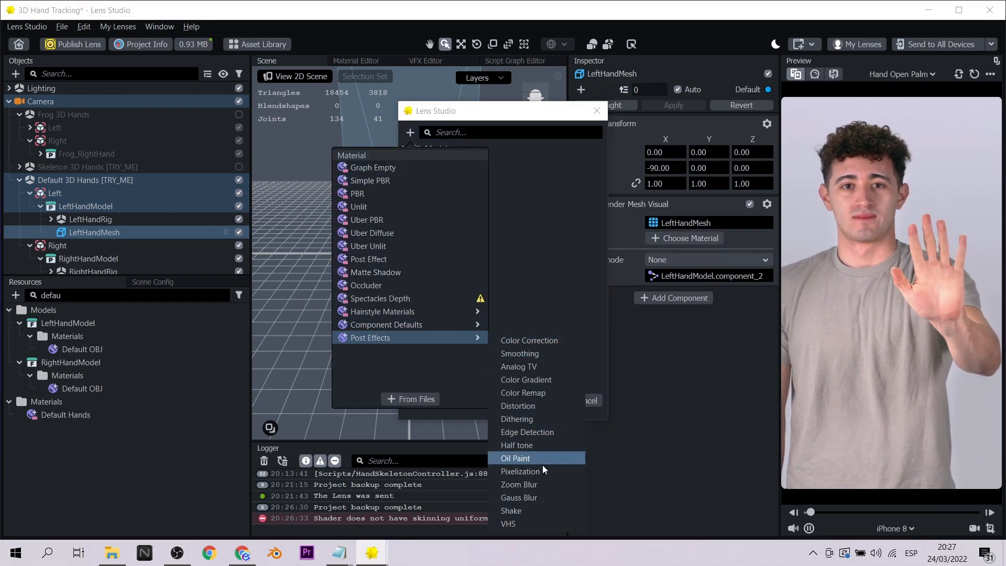
left_click(545, 470)
left_click(552, 401)
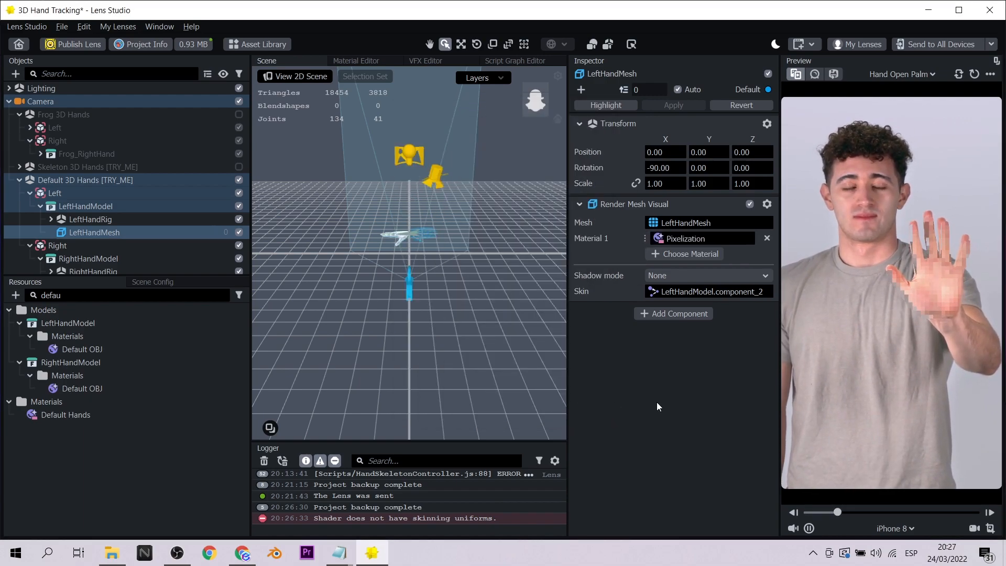
Replace the Pixelization material on LeftHandMesh with a new VHS post effect material.
left_click(768, 237)
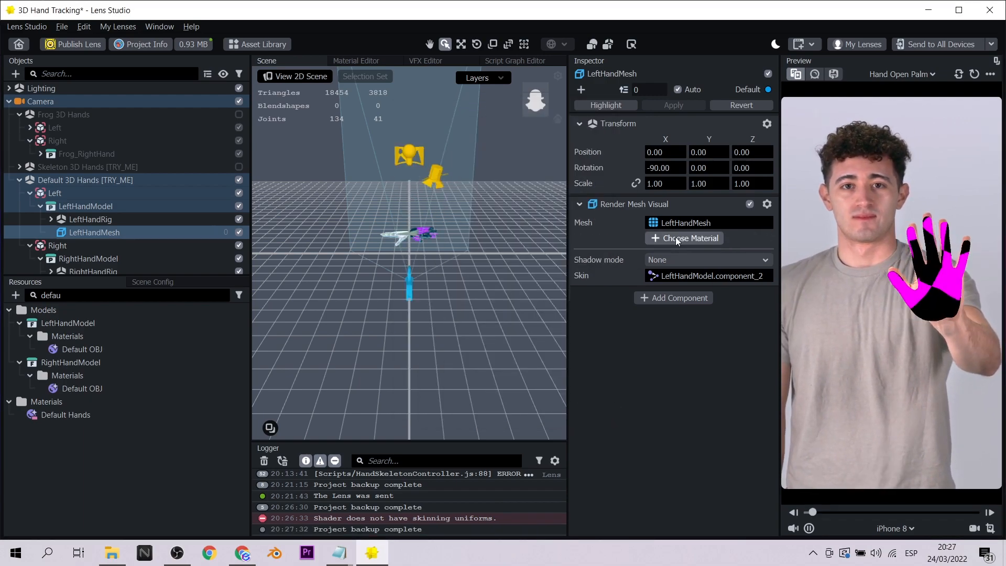
left_click(676, 238)
left_click(409, 134)
mouse_move(432, 337)
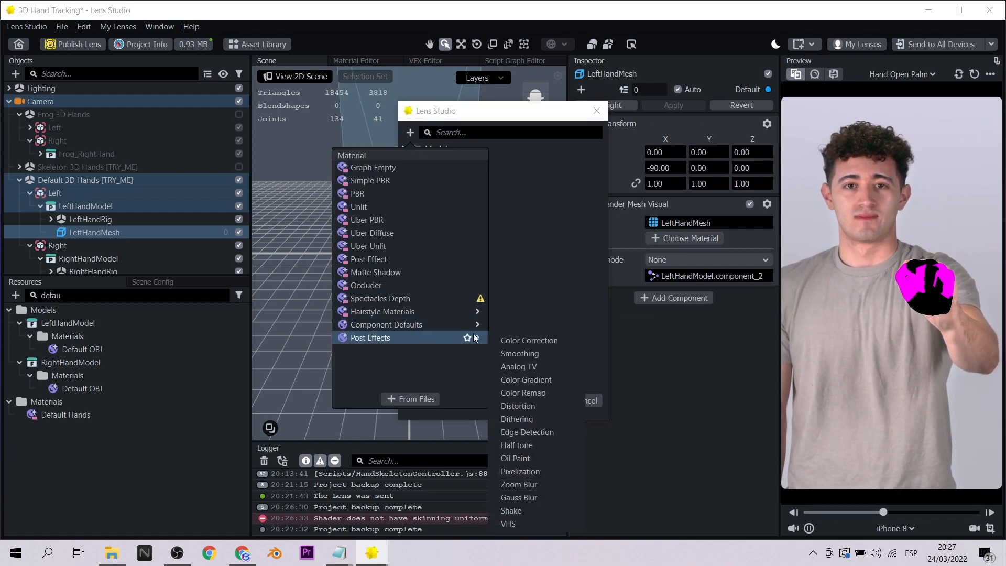
left_click(524, 521)
left_click(555, 401)
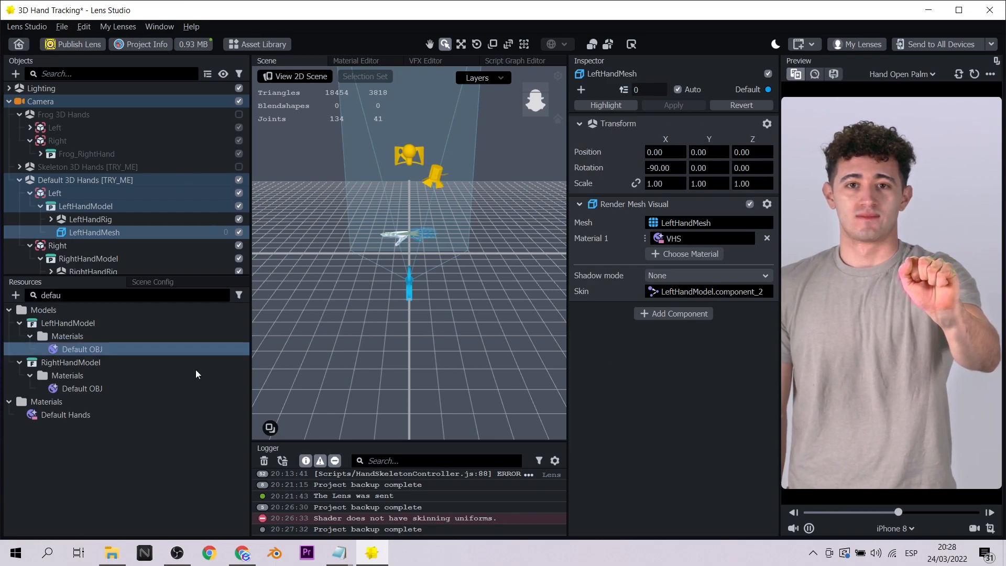
Tune the VHS material to chromatic aberration 0.02, saturation 0.00, and band height 0.33, amplitude 0.25, speed 0.61 and interval 1.20.
key("BackSpace")
left_click(38, 493)
scroll(608, 190, "down", 5)
left_click_drag(681, 181, 715, 196)
left_click(700, 180)
left_click_drag(681, 238, 701, 238)
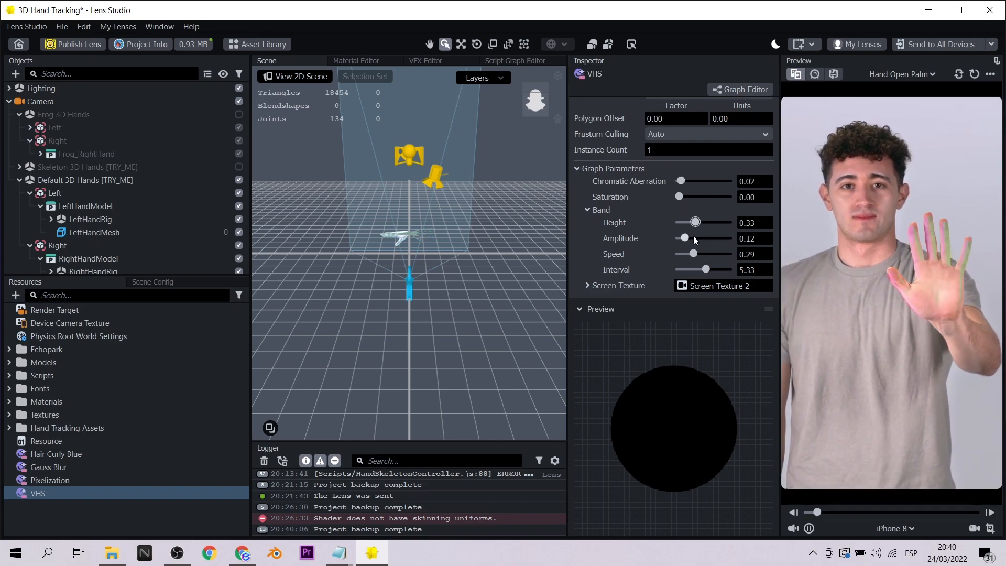
left_click(694, 239)
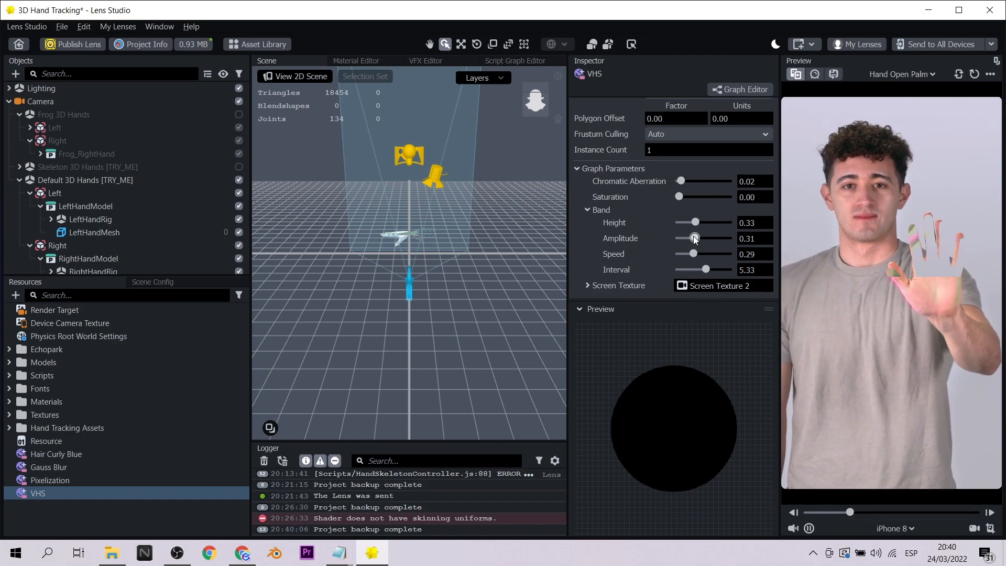
left_click(685, 269)
left_click(708, 255)
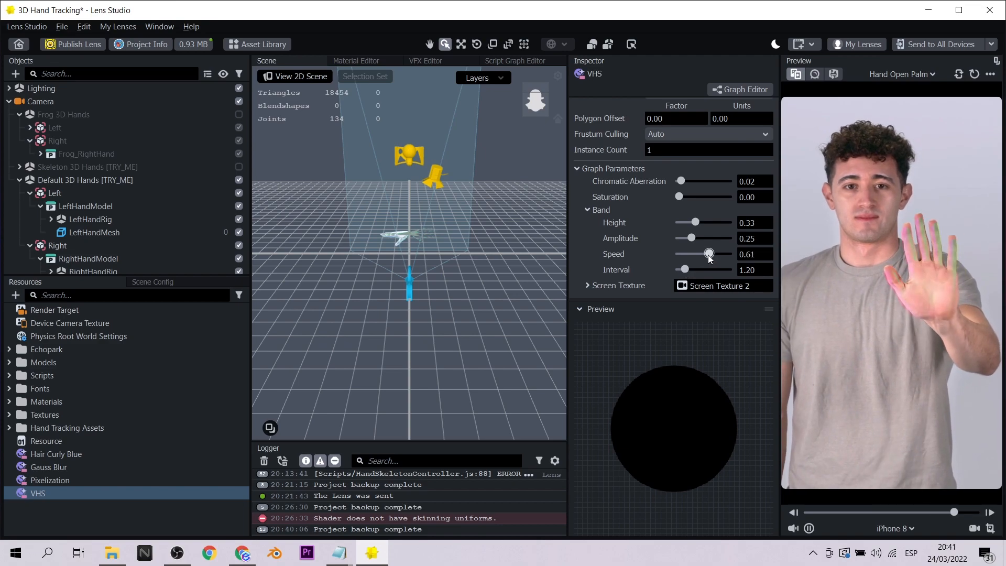
Add Pixelization as a second material on LeftHandMesh and reduce the Pixelization material's effect value.
left_click(95, 232)
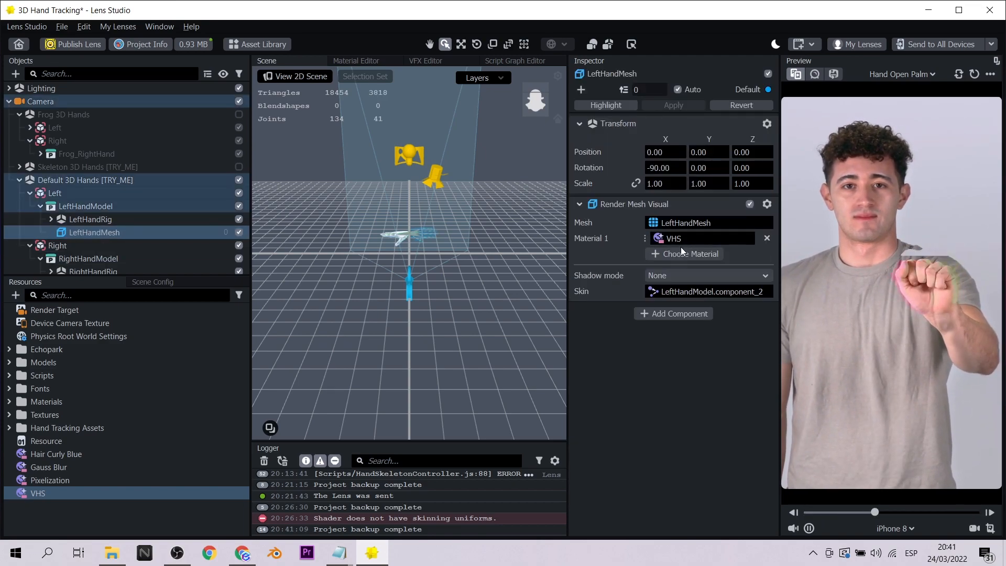
left_click(682, 240)
left_click(456, 215)
left_click(553, 399)
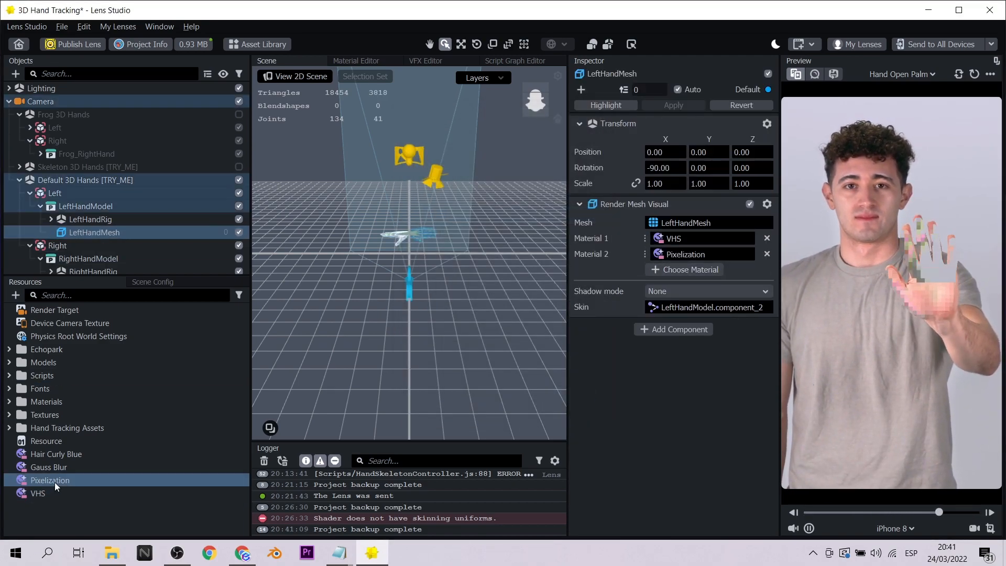
left_click(50, 480)
left_click_drag(707, 268, 681, 268)
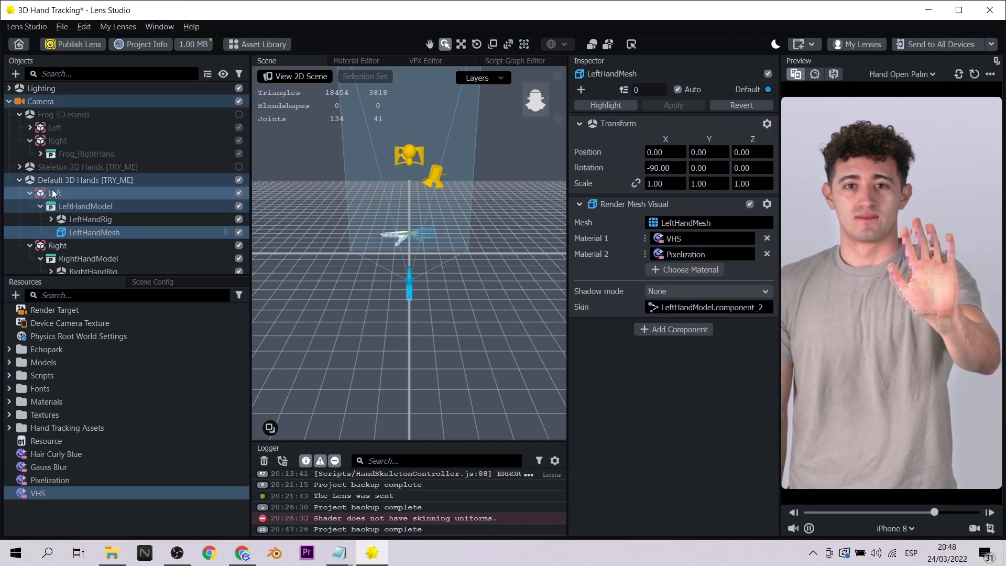
Add an Image Object under LeftHandMesh, scaled to 12, rotated about 80 on X and positioned at X -3.17, Z 6.26.
left_click(16, 74)
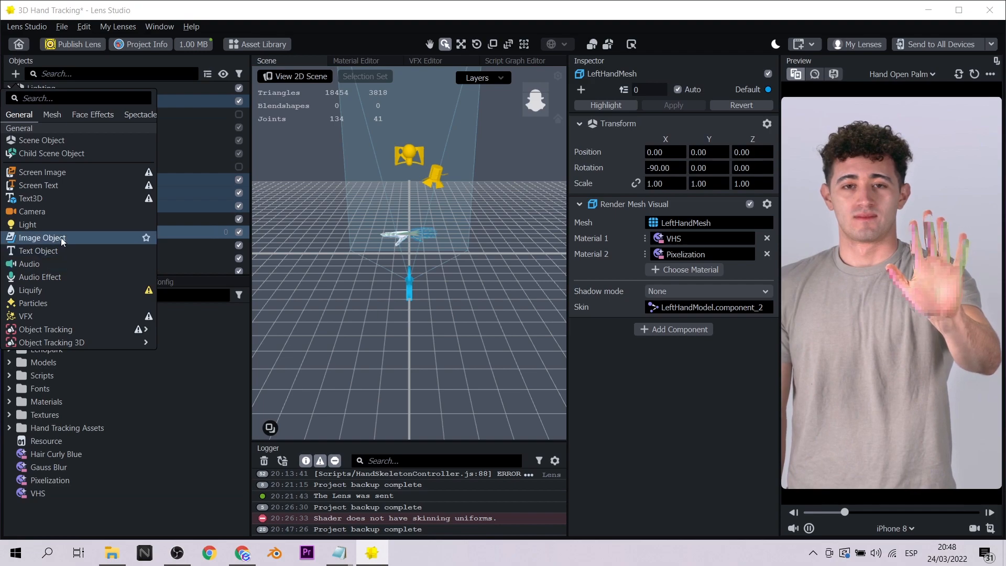
key("Escape")
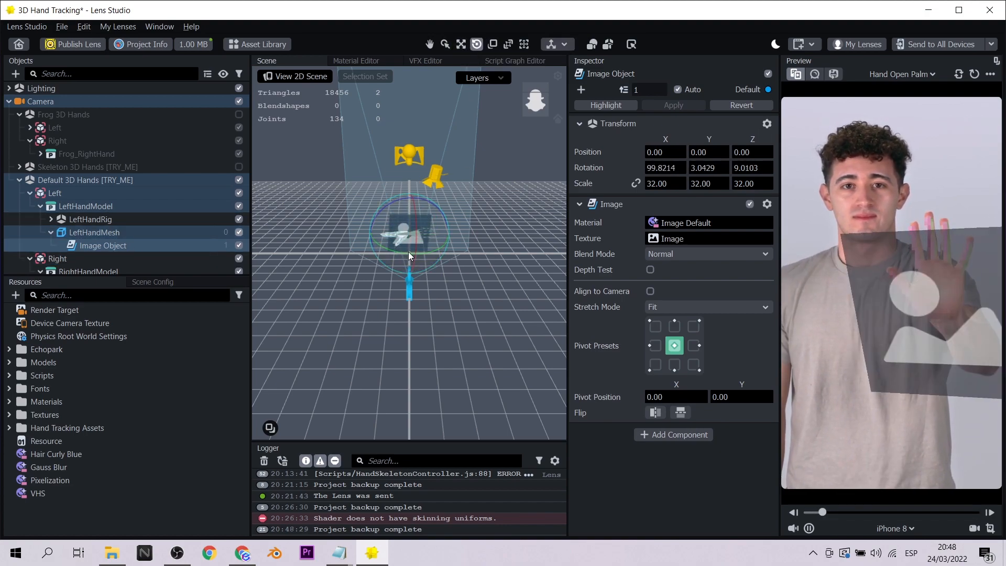
left_click_drag(410, 243, 406, 265)
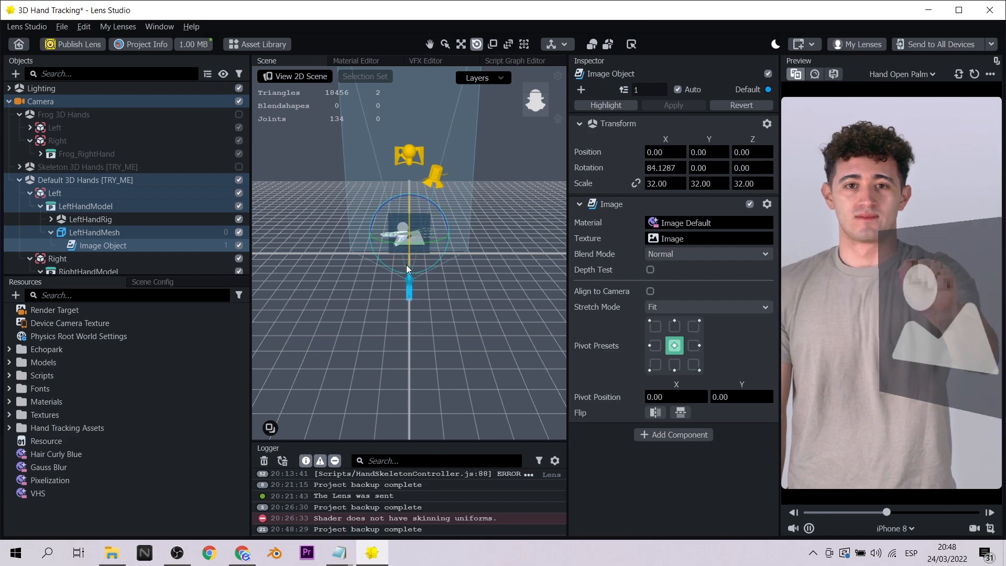
key("w")
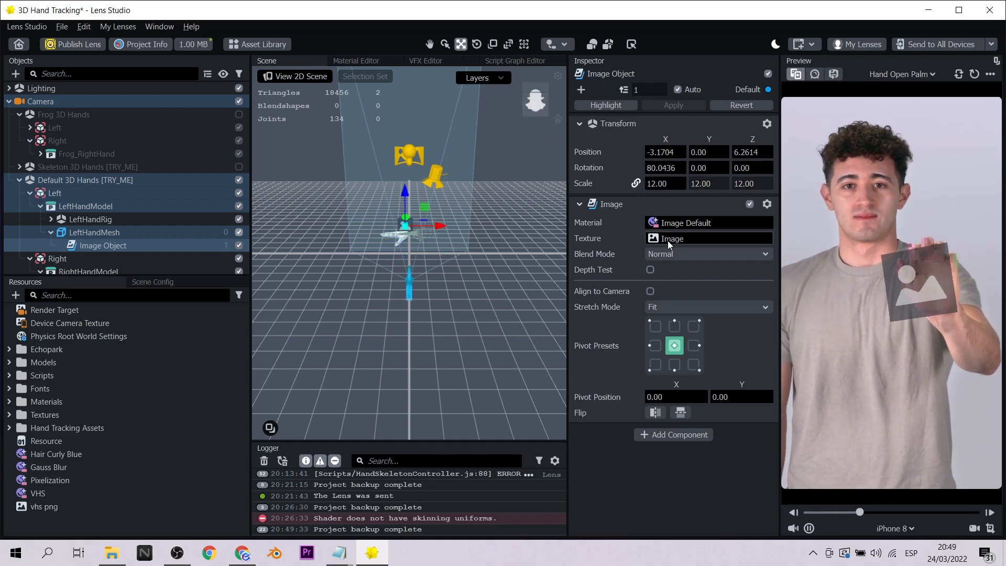
Import the "vhs png" image file and assign it as the Image Object's texture.
left_click(668, 240)
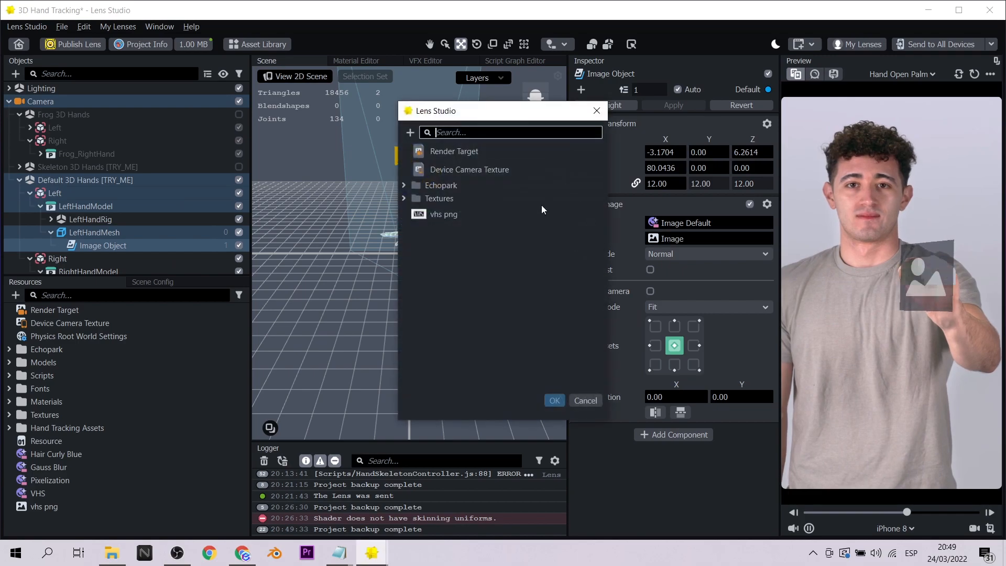
left_click(411, 132)
left_click(411, 399)
left_click(476, 341)
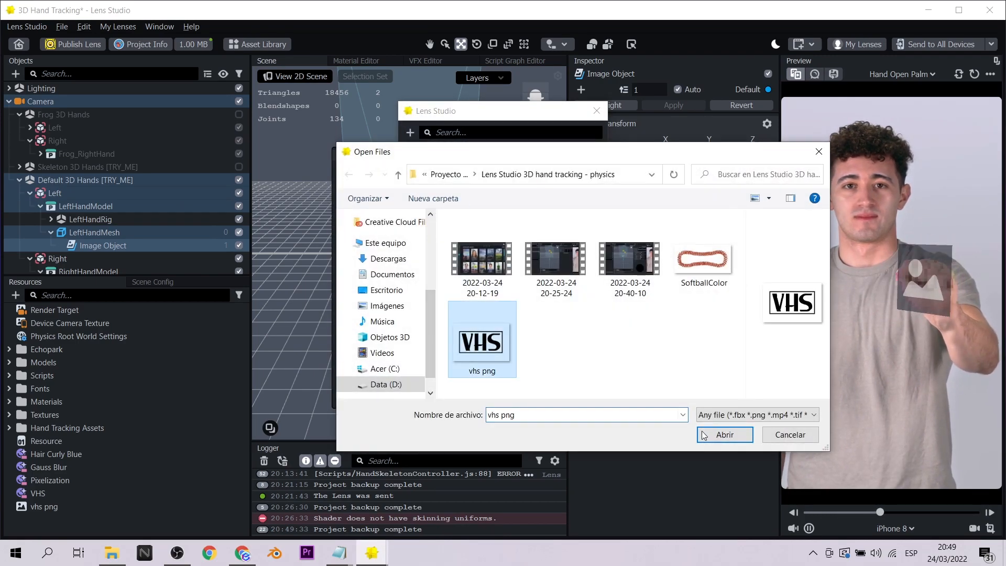
left_click(725, 435)
left_click(555, 401)
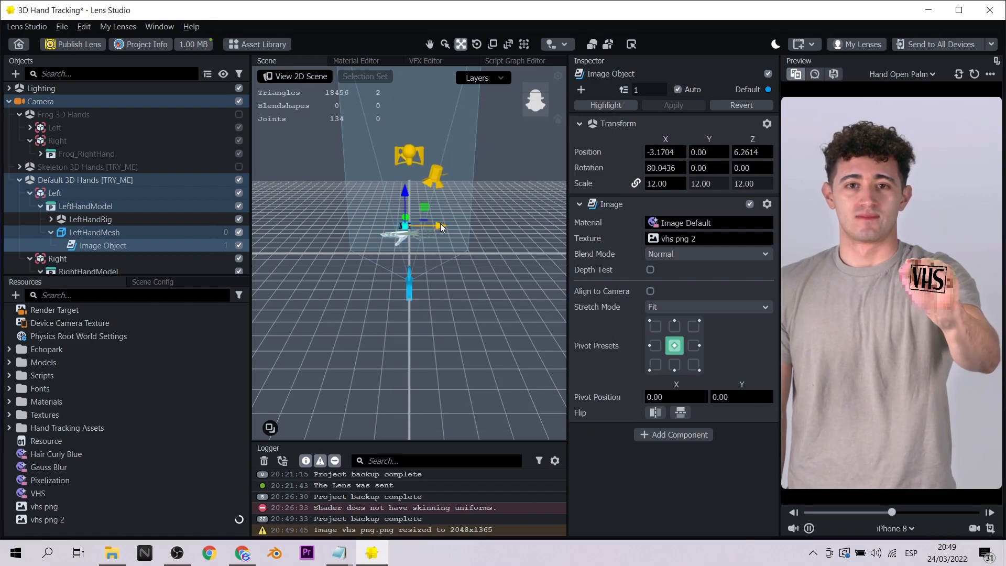
Move the Image Object to about X -0.76 over the palm and set its scale to 10.
mouse_move(440, 227)
left_mouse_down()
mouse_move(448, 222)
mouse_move(441, 227)
left_mouse_up()
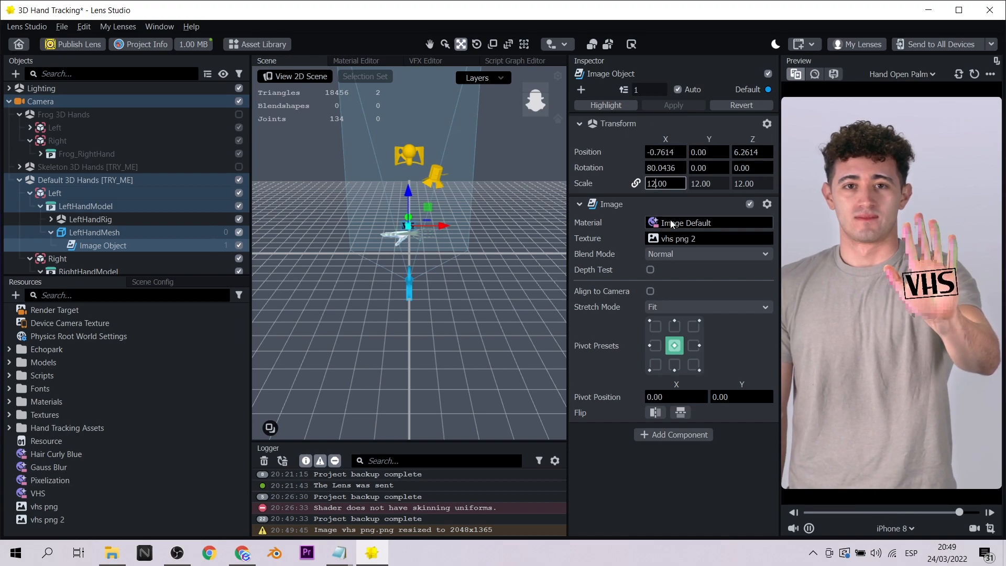
key("BackSpace")
type("0")
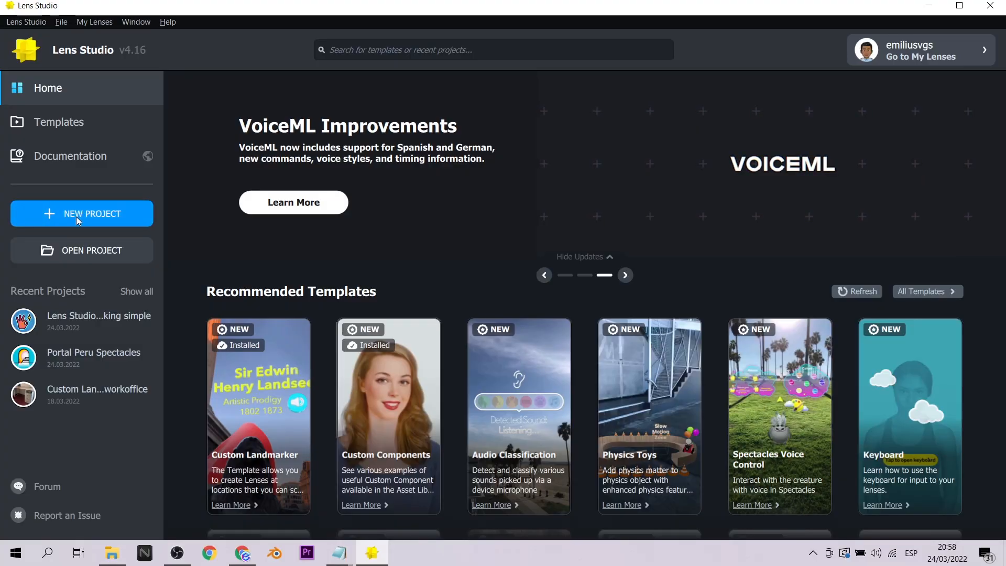
Create a new project and set its preview to the Hand Palm Moving video.
left_click(76, 216)
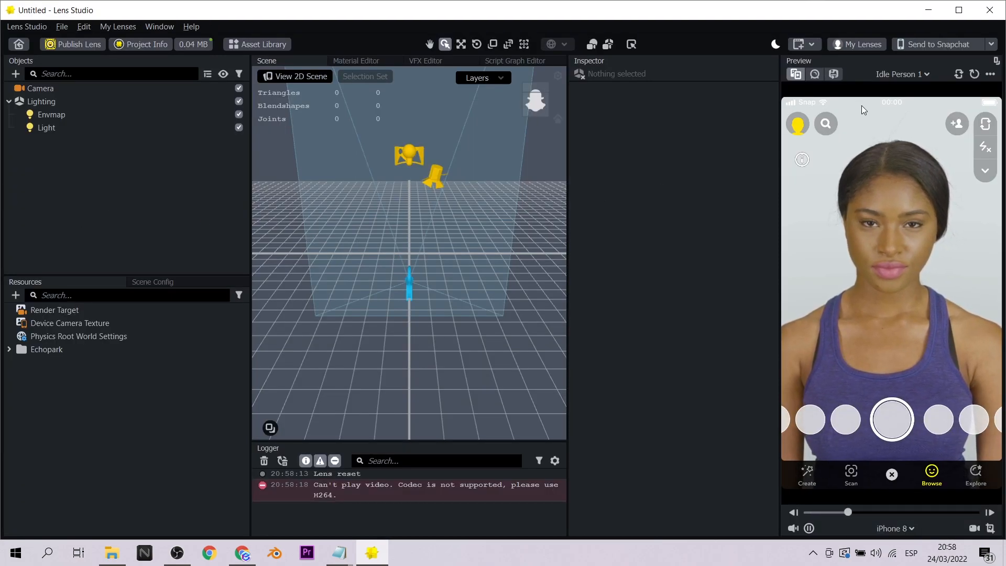
left_click(902, 74)
type("hand")
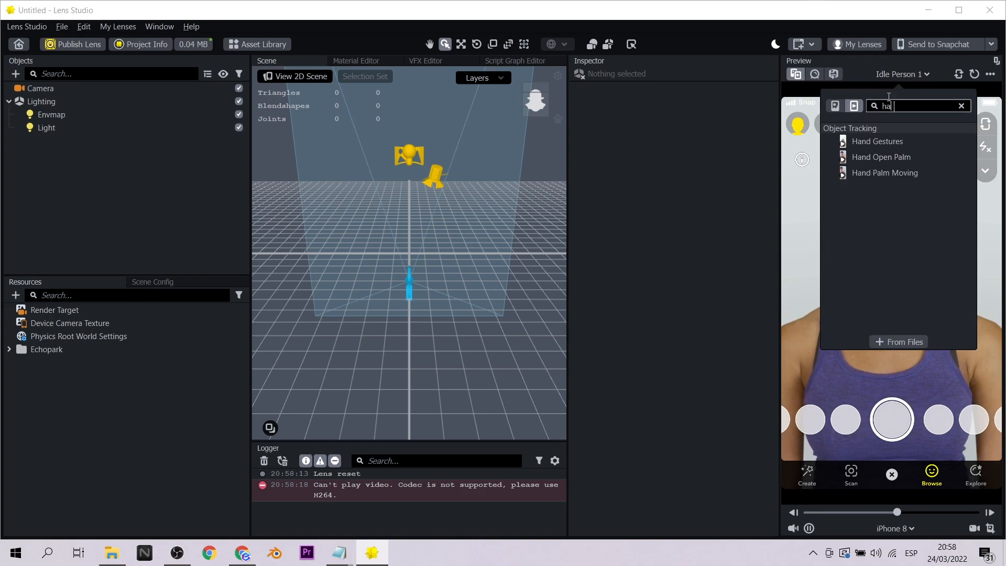
left_click(881, 156)
left_click(860, 172)
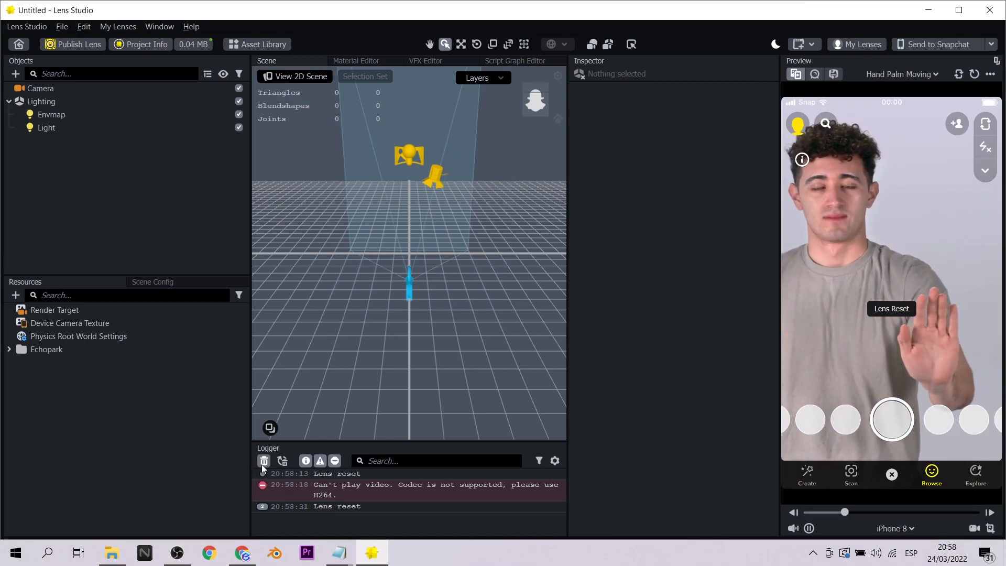
Clear the log messages and import the Hand Physics asset from the Asset Library.
left_click(264, 461)
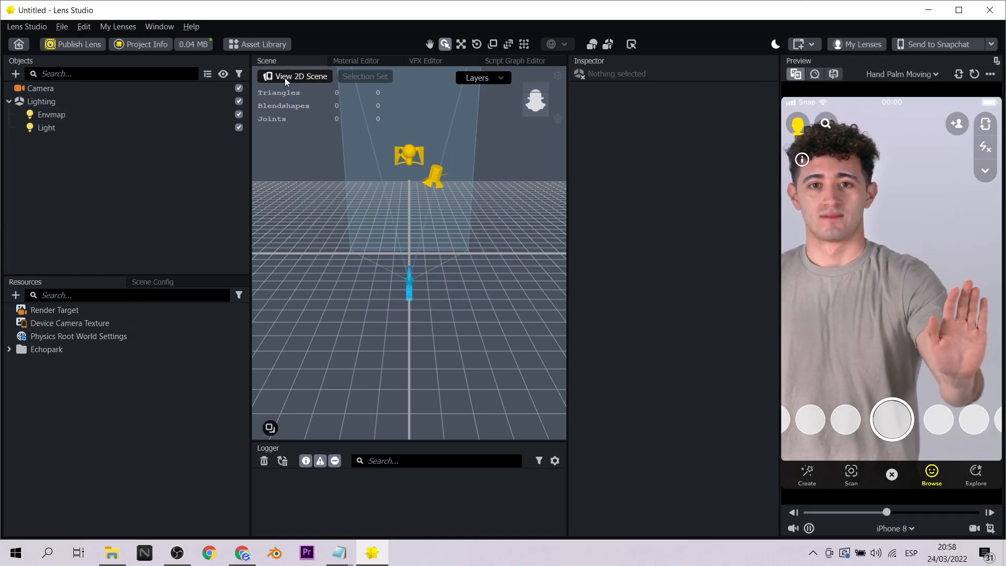
left_click(268, 46)
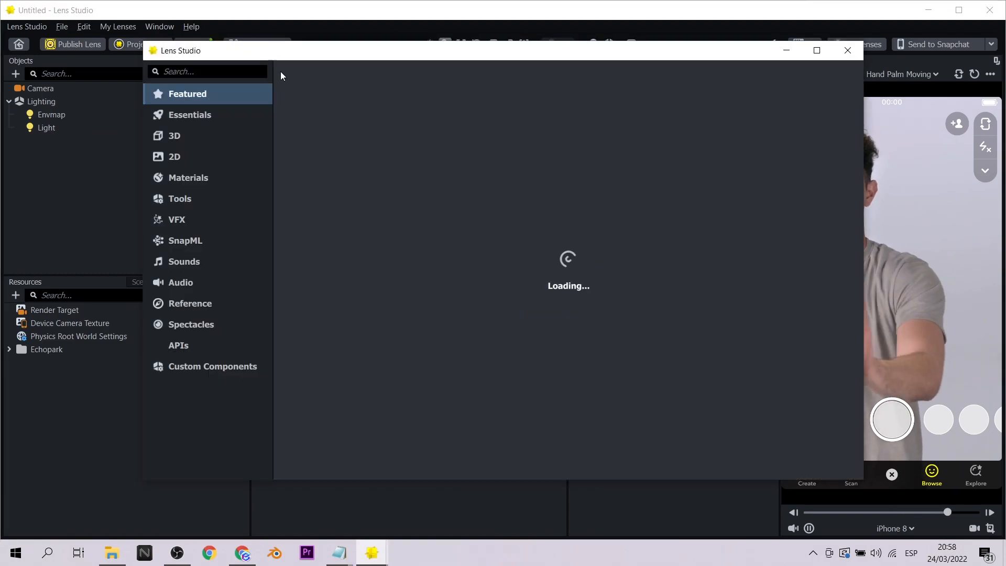
mouse_move(359, 280)
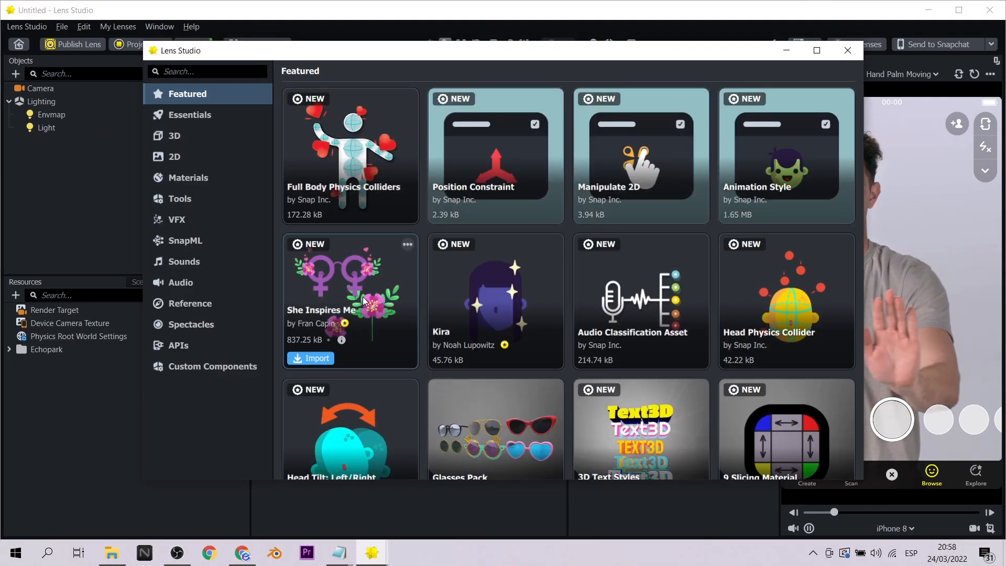
scroll(362, 296, "down", 2)
scroll(474, 260, "down", 2)
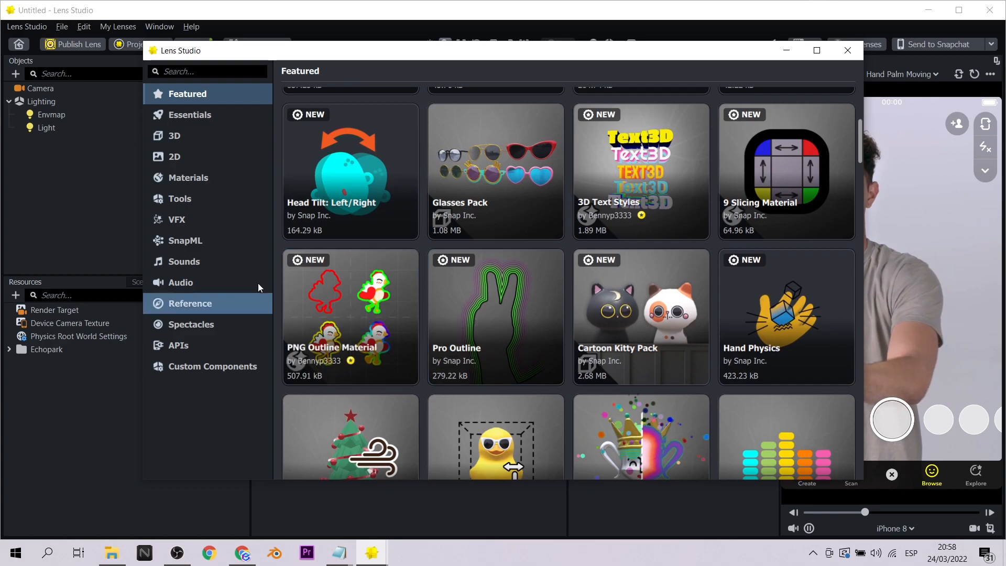
scroll(733, 366, "down", 1)
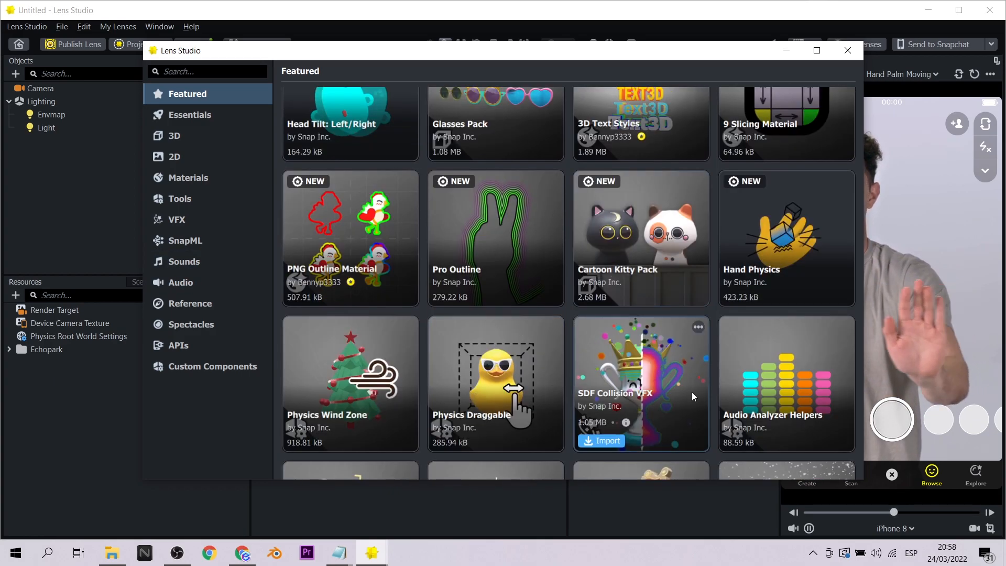
mouse_move(759, 272)
left_click(750, 297)
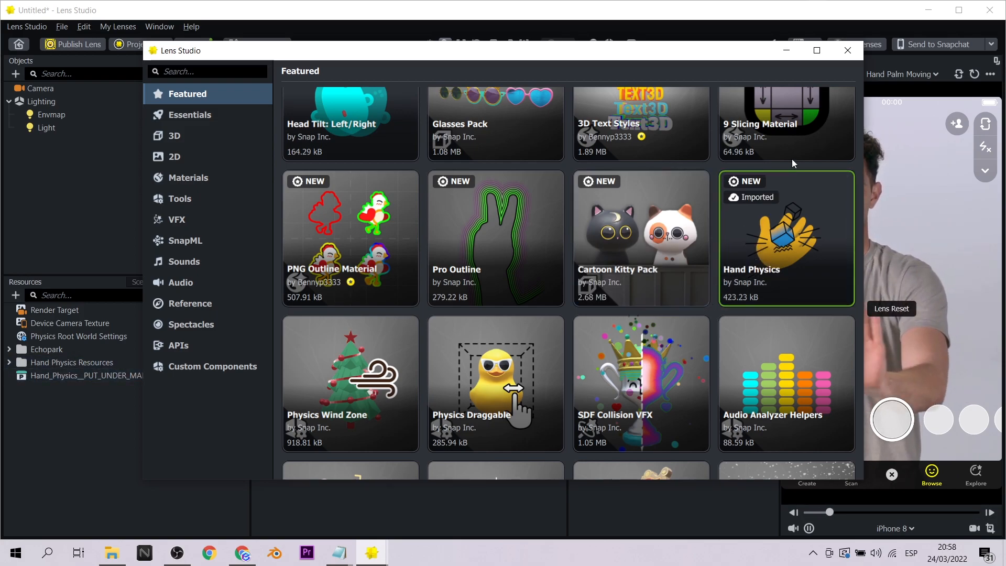
left_click(841, 55)
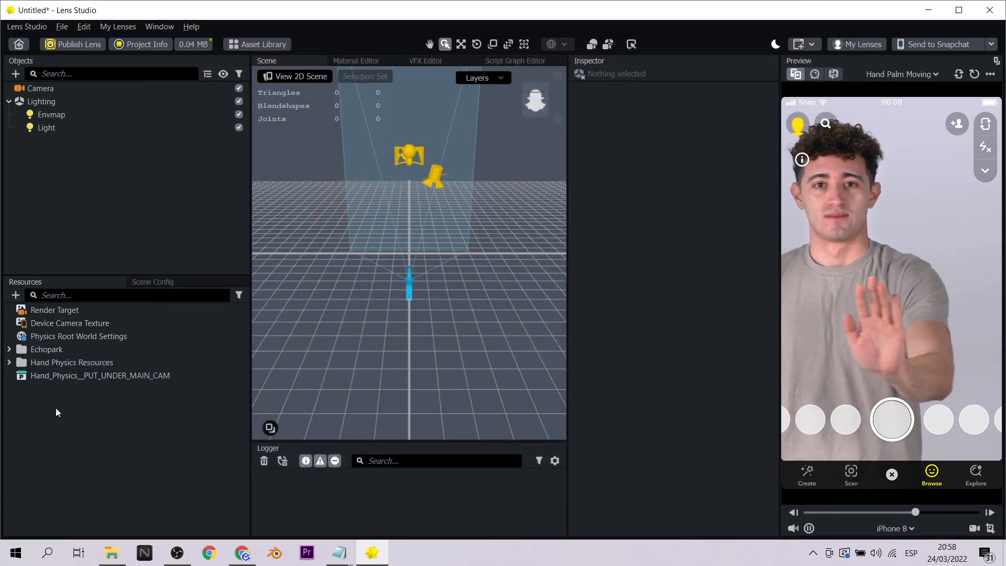
Place the Hand_Physics__PUT_UNDER_MAIN_CAM prefab under the Camera object and toggle the colliders in the preview.
left_click_drag(58, 378, 46, 89)
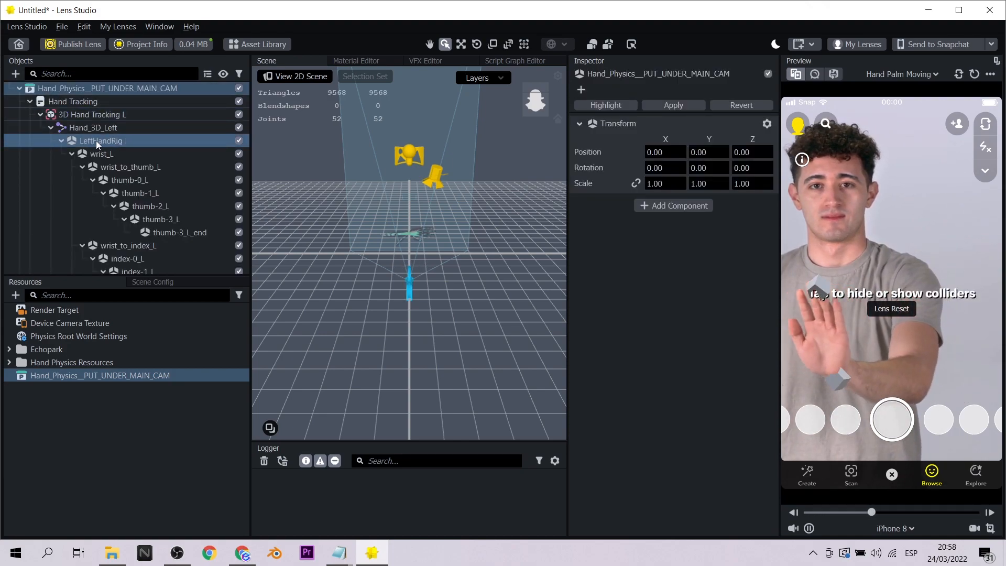
scroll(97, 174, "up", 1)
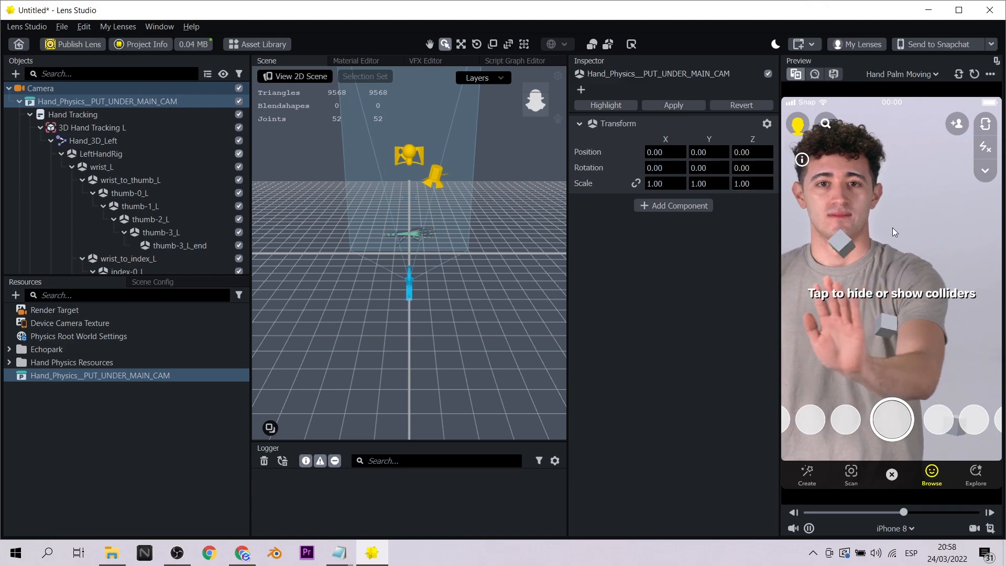
left_click(900, 332)
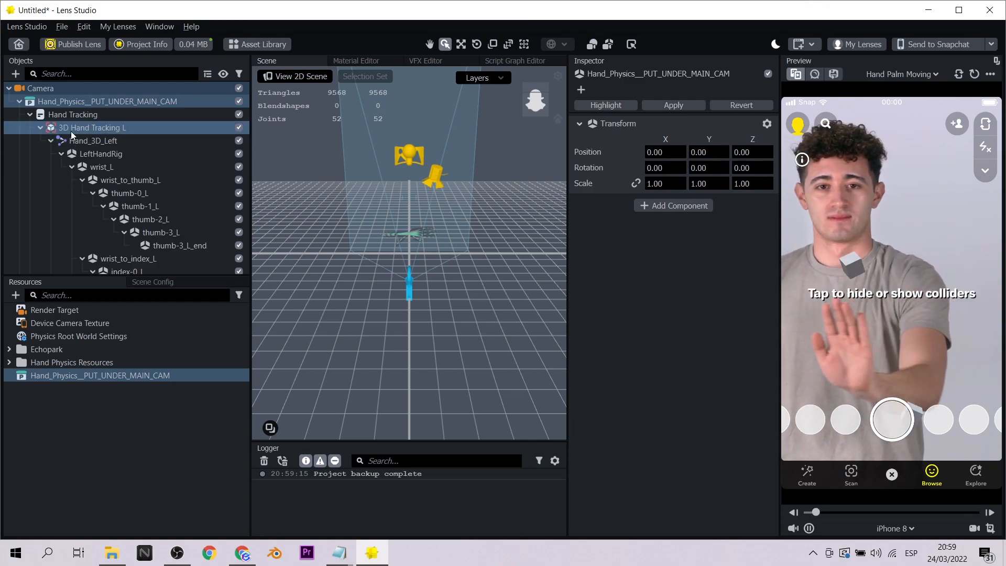
Try removing the Occluder material from LeftHandMesh under Hand_3D_Left, and undo the removal.
scroll(96, 100, "down", 1)
left_click(96, 103)
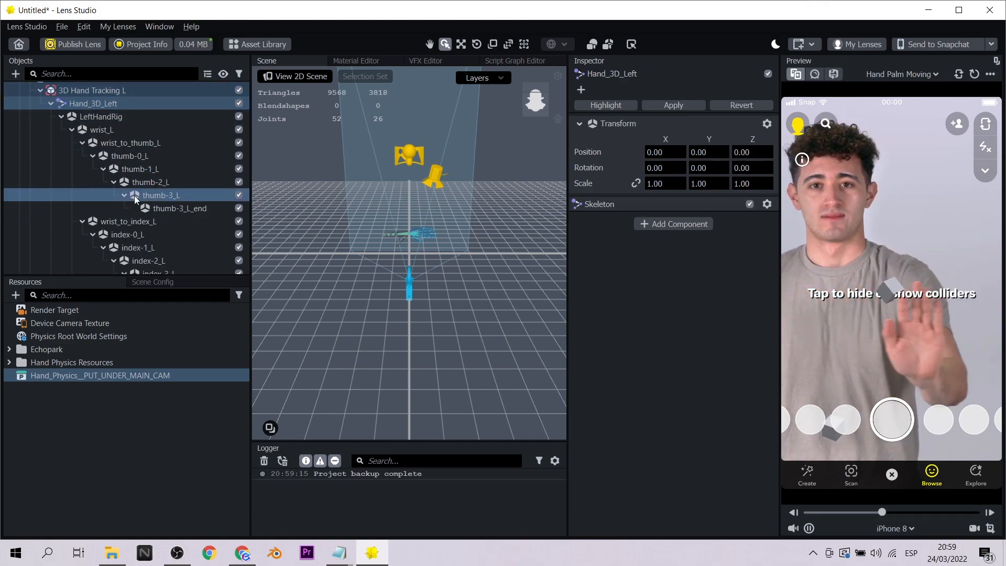
scroll(134, 195, "down", 5)
scroll(132, 195, "down", 4)
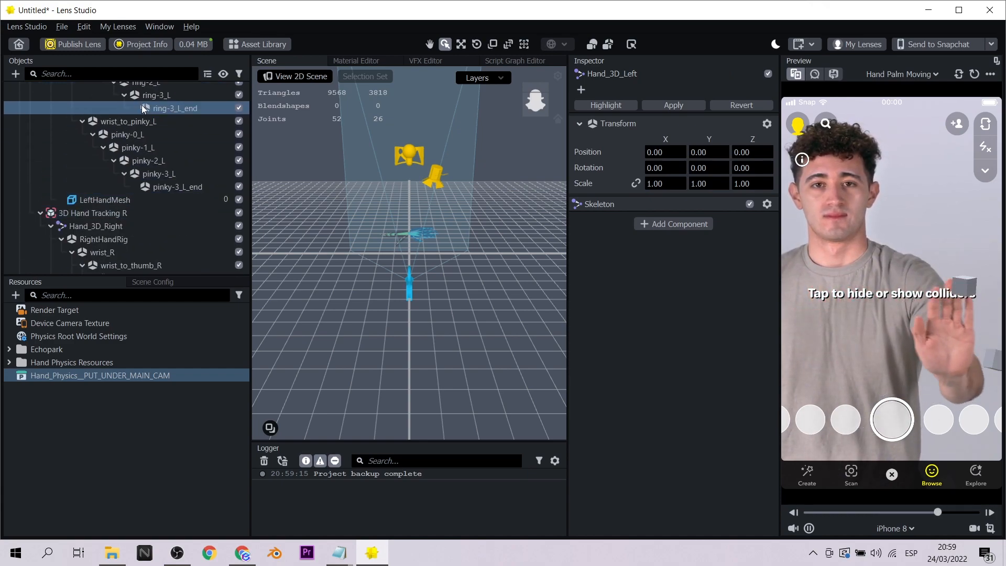
left_click(126, 200)
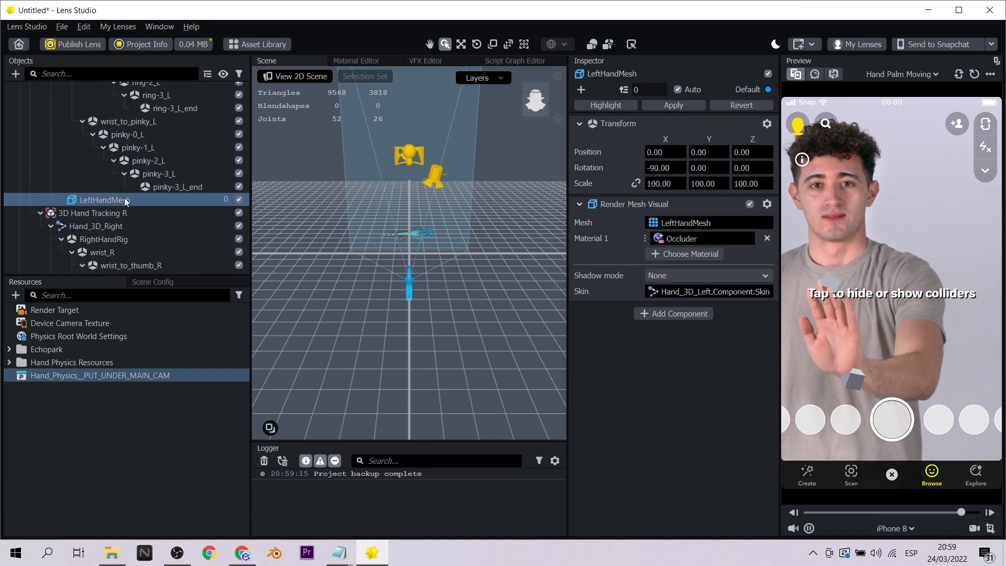
left_click(767, 238)
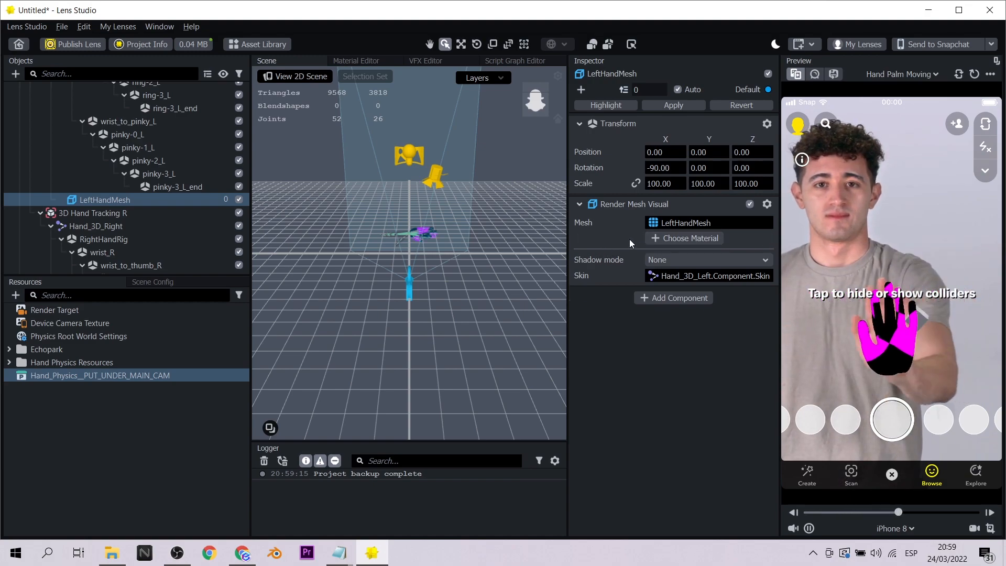
key("ctrl+z")
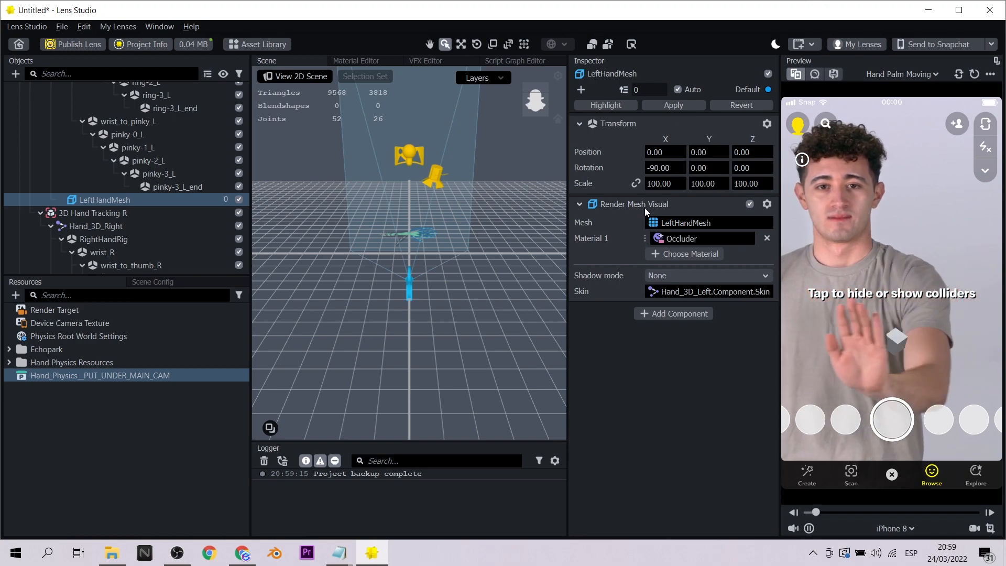
Examine the material assigned to RightHandMesh under Hand_3D_Right.
scroll(157, 202, "down", 2)
left_click(92, 137)
scroll(141, 201, "down", 4)
scroll(142, 201, "down", 5)
left_click(107, 172)
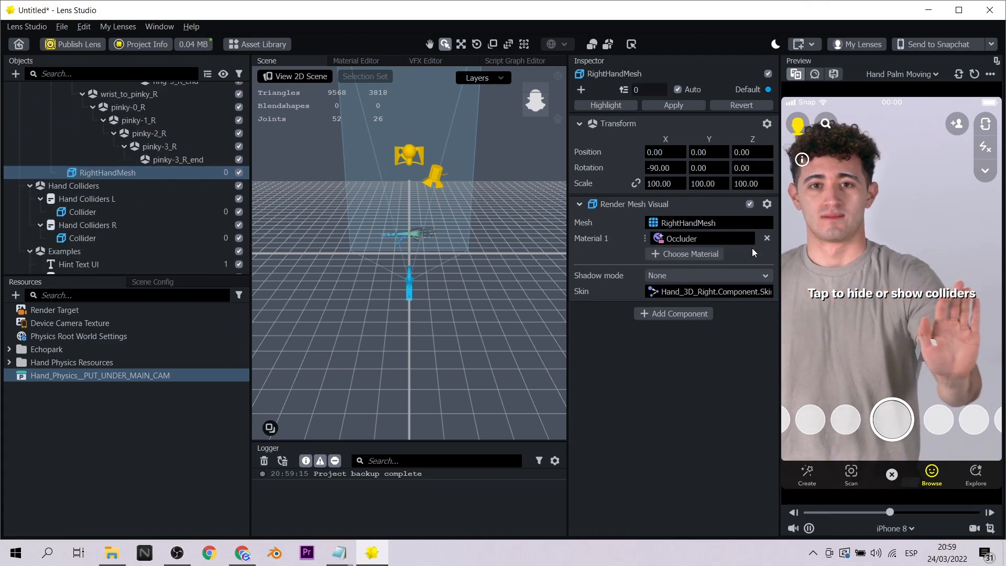
scroll(115, 194, "down", 2)
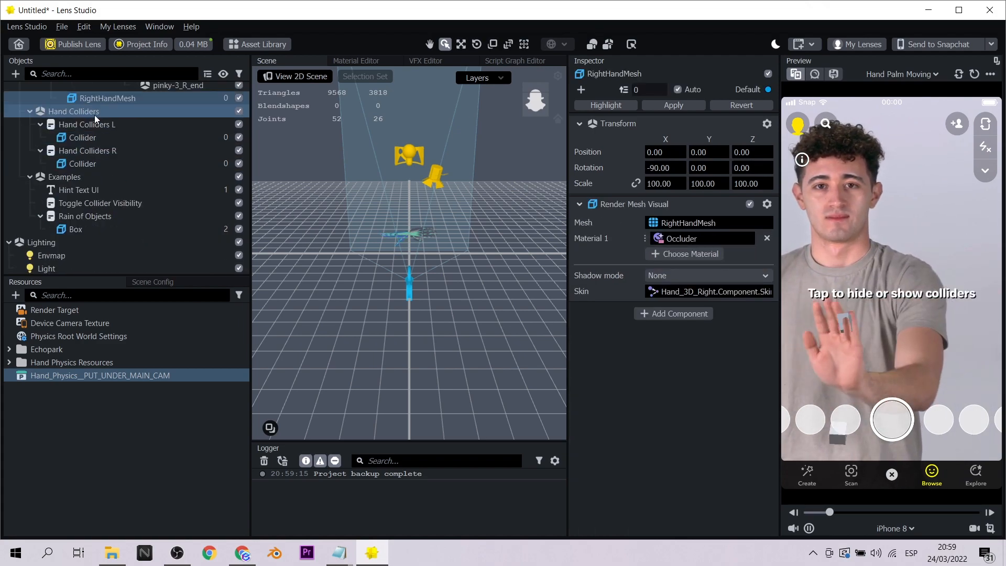
Test the Show Mesh option of Hand Colliders L by switching it off and back on.
left_click(95, 113)
left_click(90, 126)
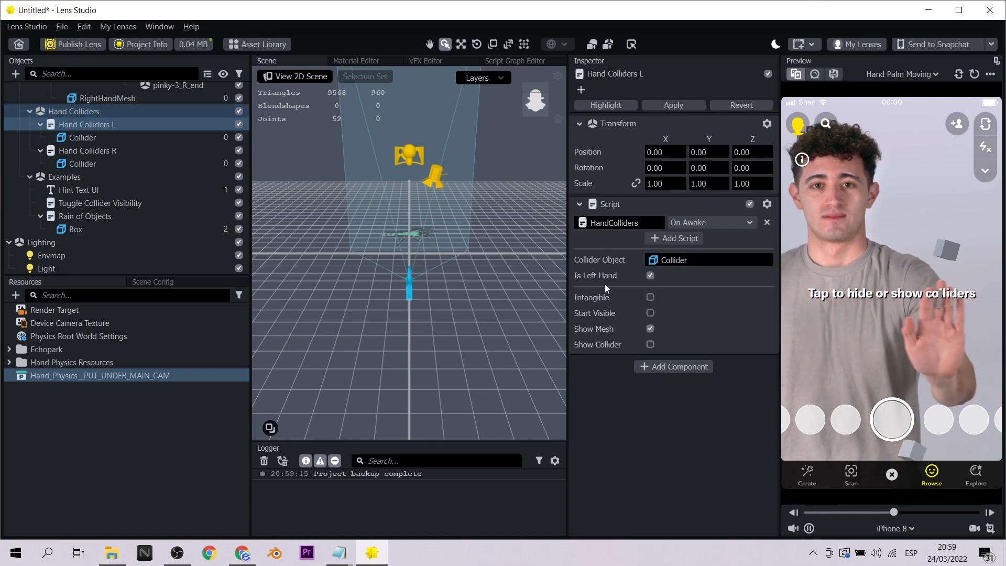
left_click(650, 329)
left_click(650, 329)
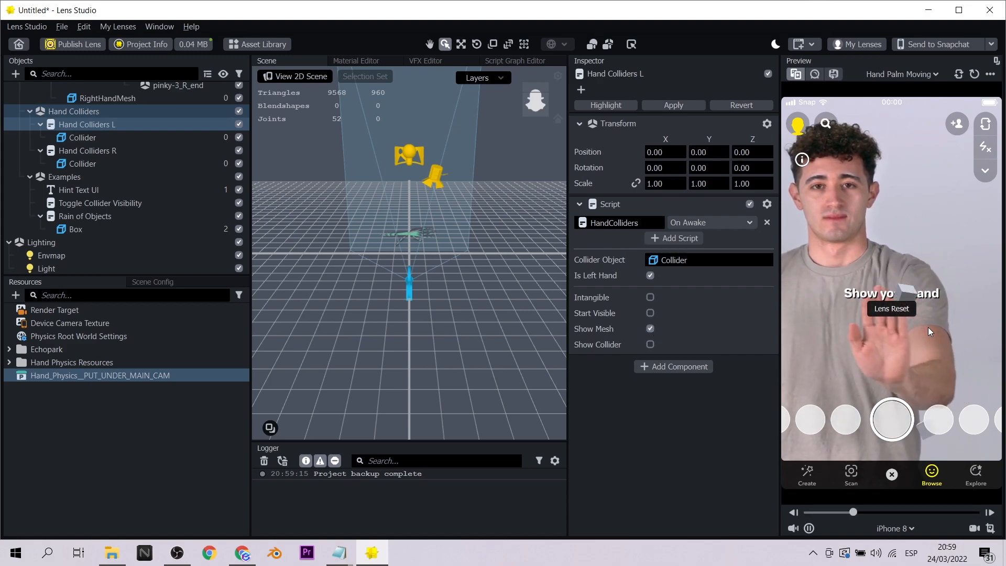
left_click(650, 328)
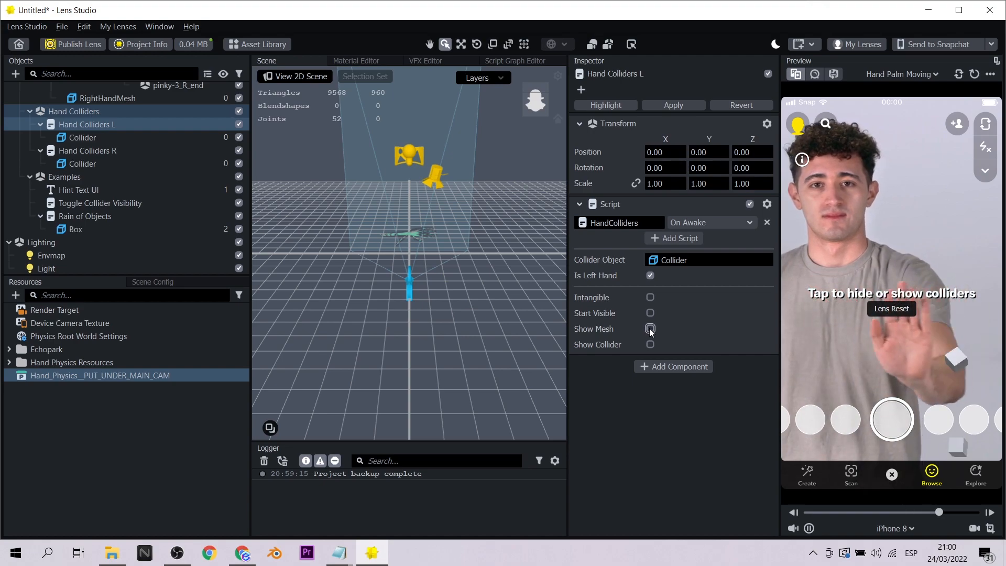
left_click(651, 328)
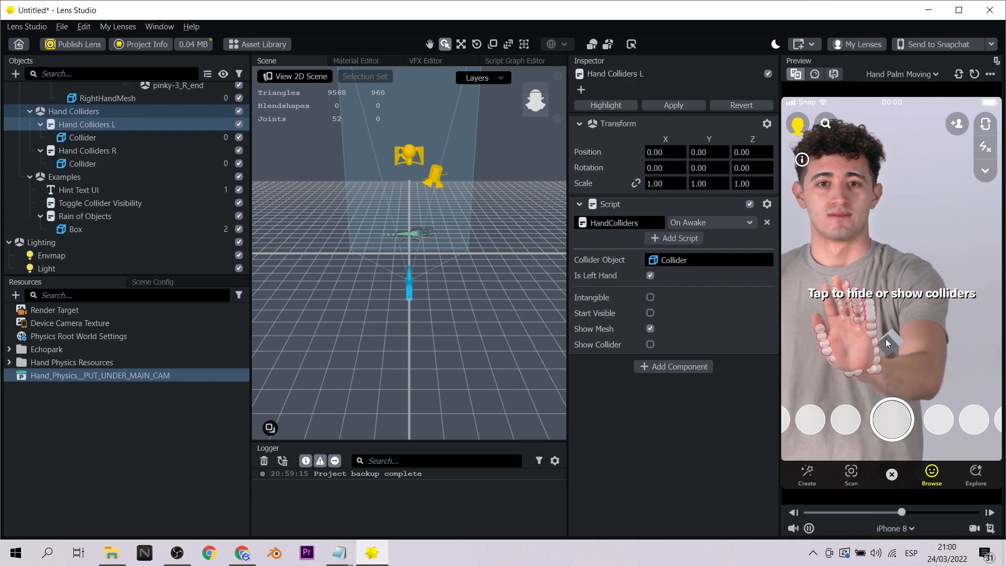
Turn off Show Mesh for Hand Colliders L and briefly test its Show Collider option.
left_click(651, 329)
left_click(650, 345)
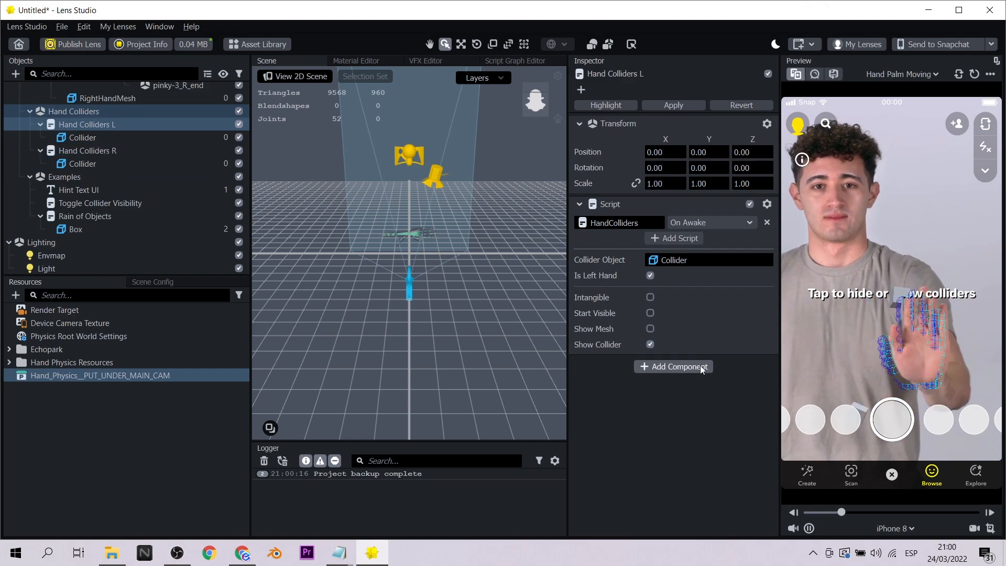
left_click(651, 344)
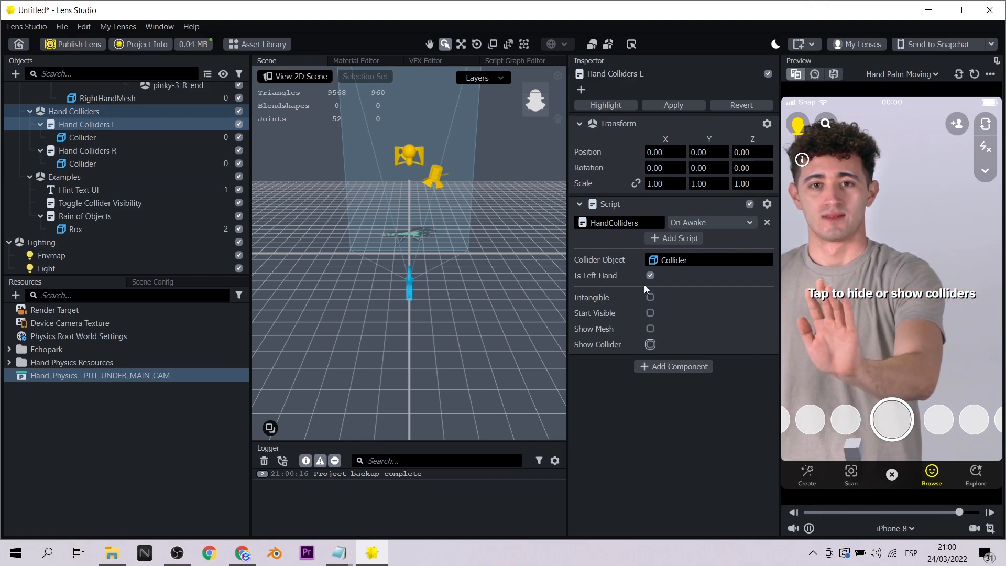
Disable the Hint Text UI and Toggle Collider Visibility objects under Examples.
left_click(103, 164)
left_click(127, 190)
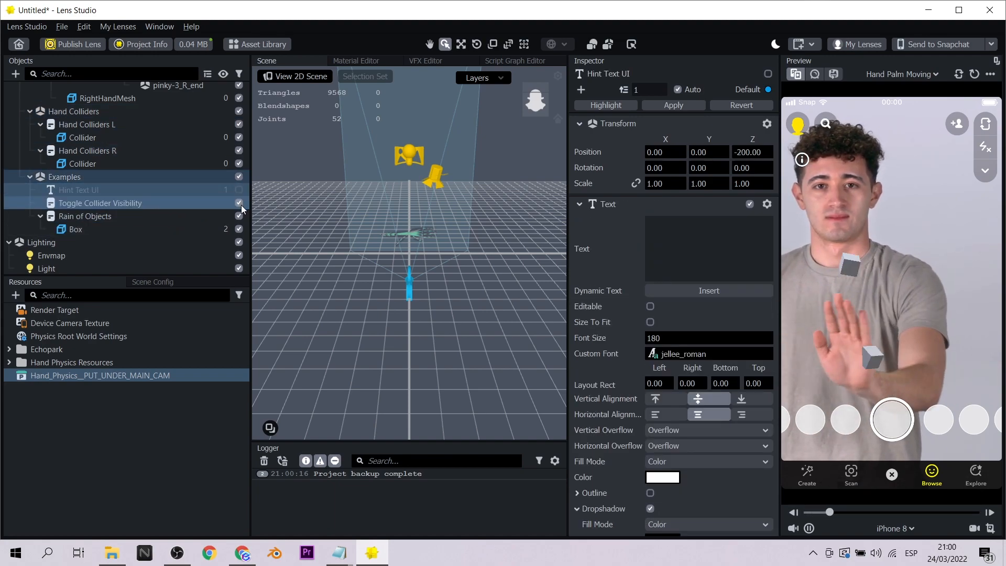
left_click(239, 203)
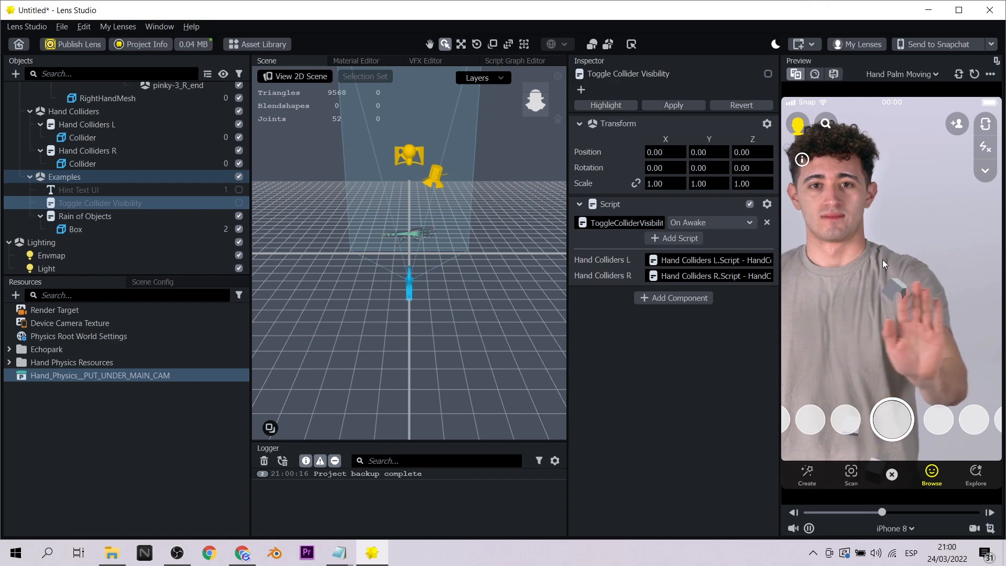
Replace the mesh of the Box object under Rain of Objects with a new Sphere mesh.
left_click(76, 217)
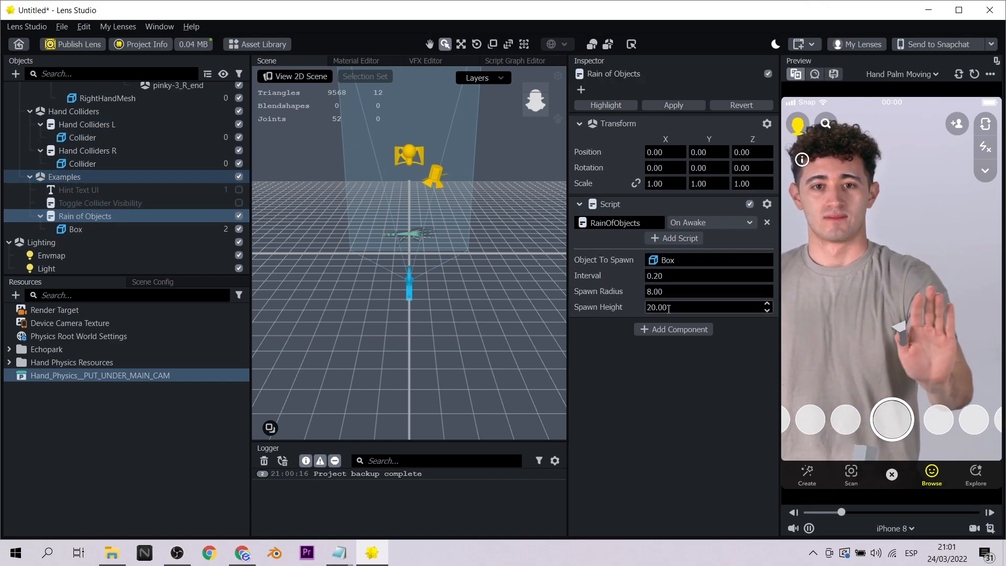
left_click(87, 232)
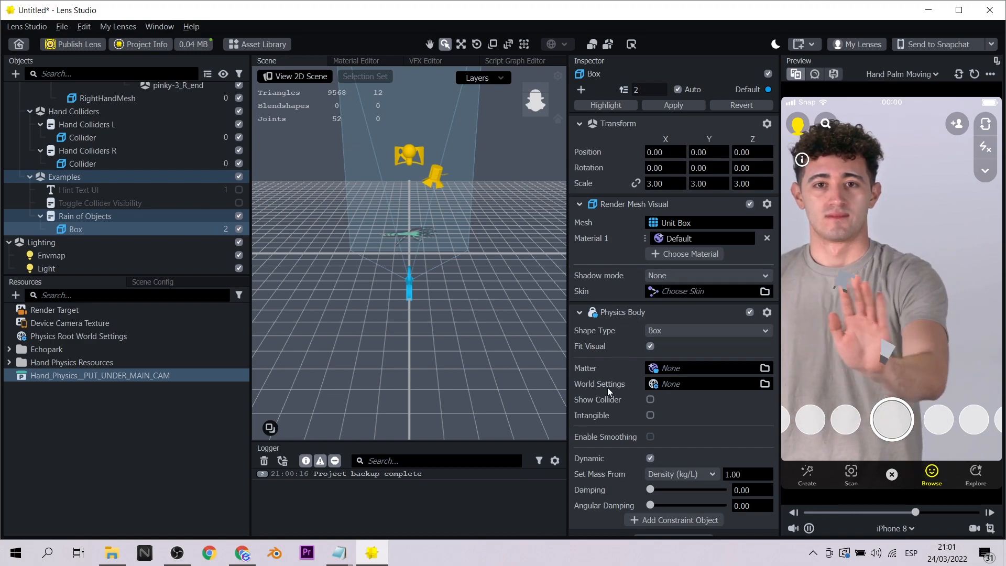
scroll(621, 351, "down", 1)
left_click(683, 208)
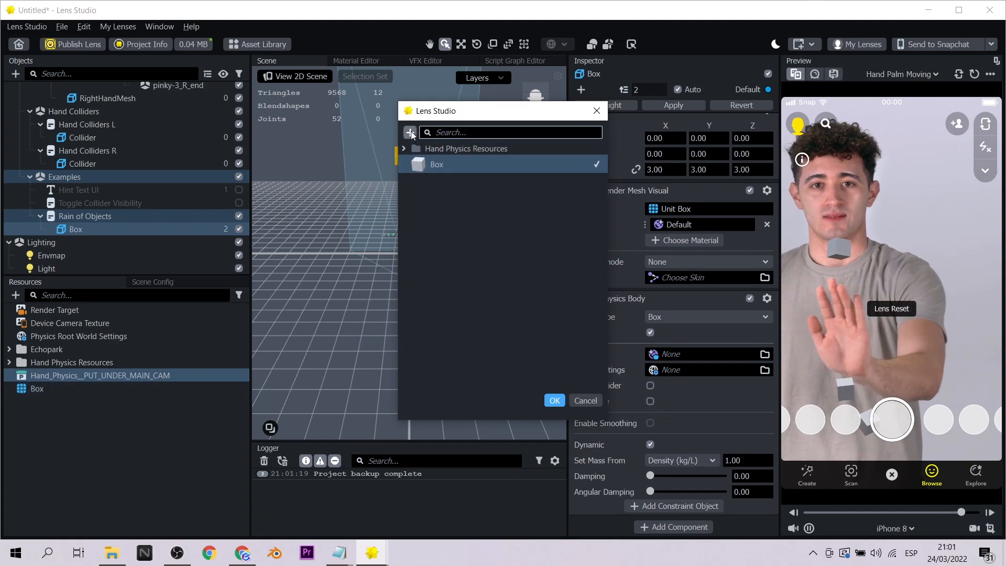
left_click(410, 132)
left_click(383, 197)
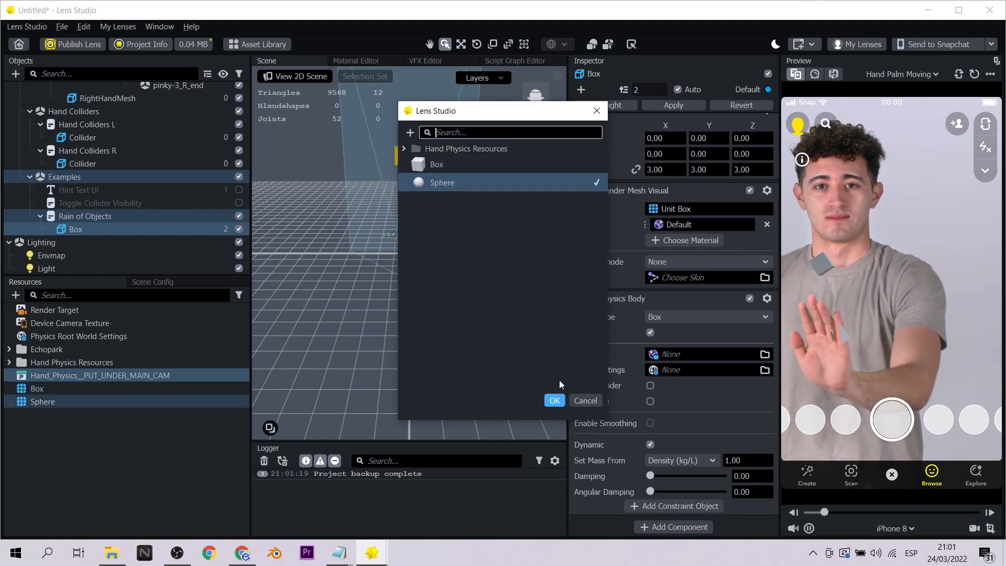
left_click(554, 400)
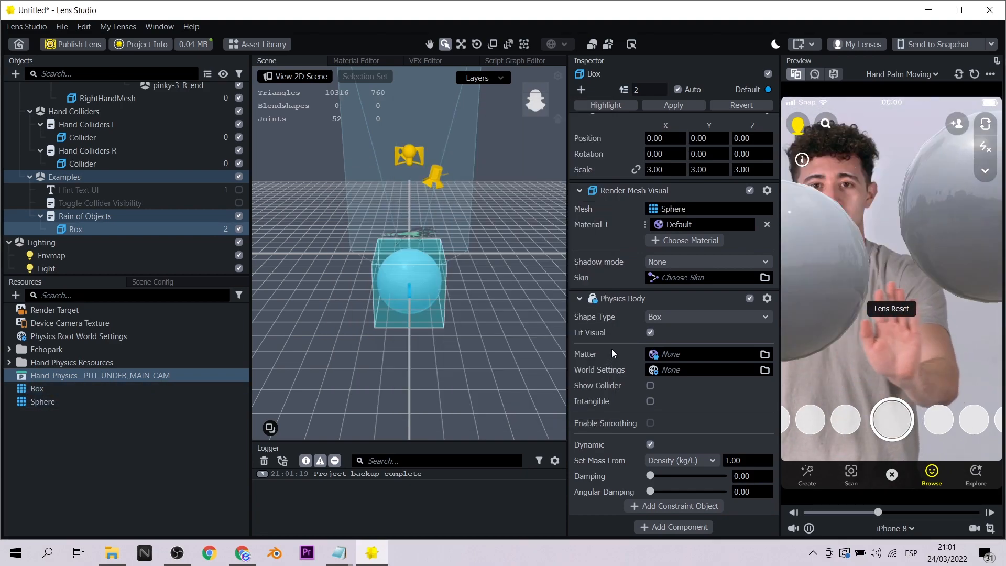
Set the scale of the Box object under Rain of Objects to 0.5 on all axes.
left_click(661, 169)
type("0.5")
key("Return")
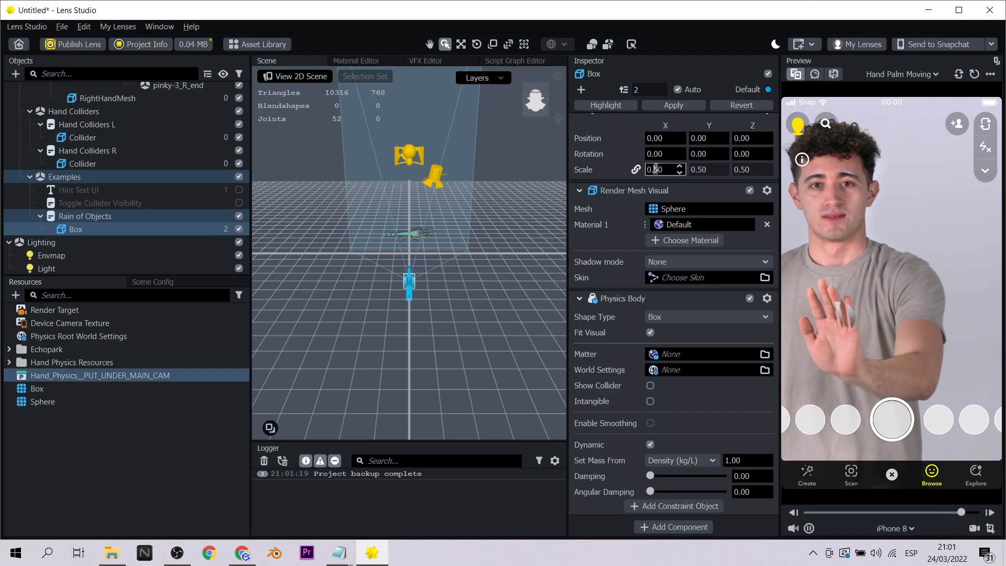
Set the Box object's Physics Body shape type to Sphere and its damping to about 0.64.
left_click(650, 316)
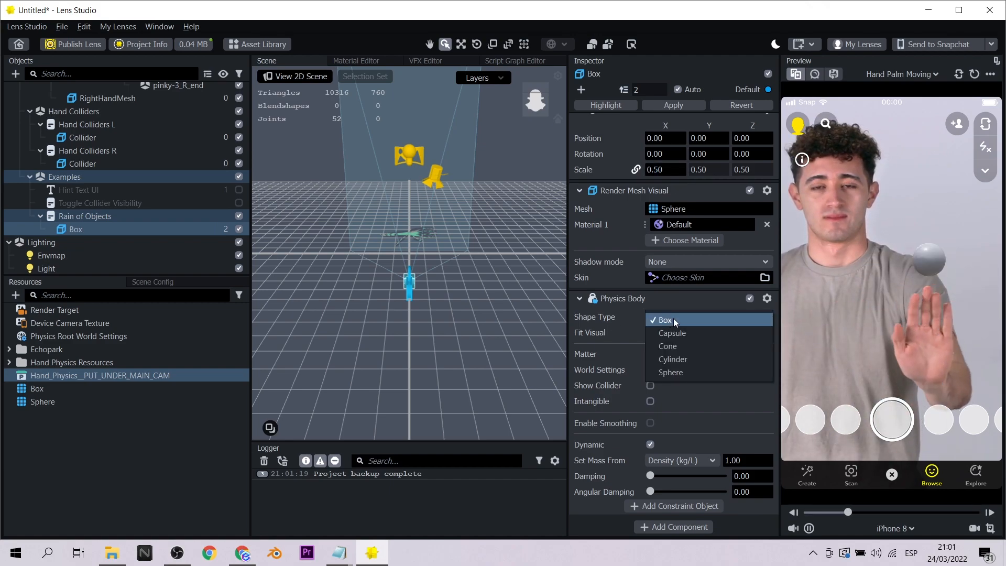
left_click(684, 374)
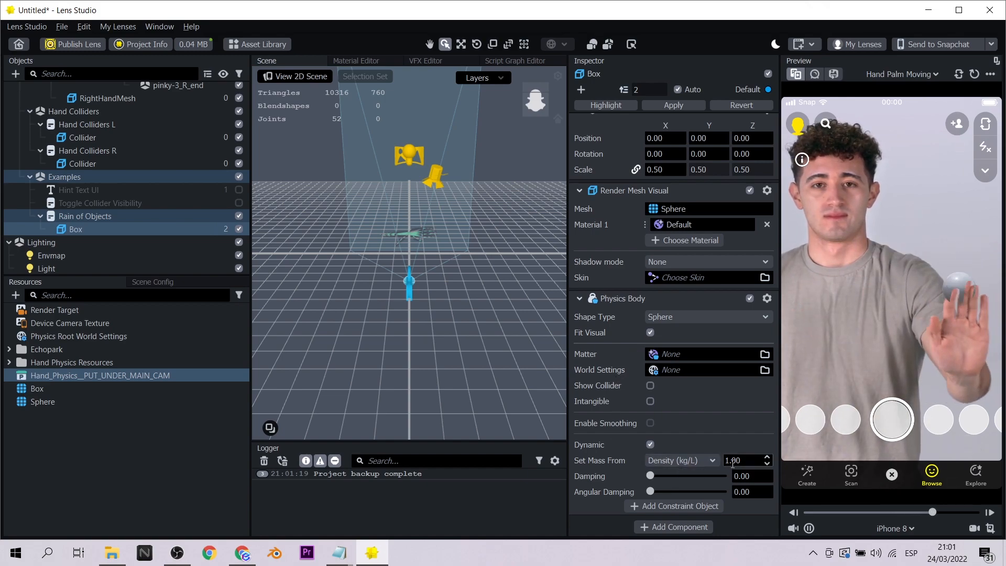
left_click_drag(650, 476, 711, 475)
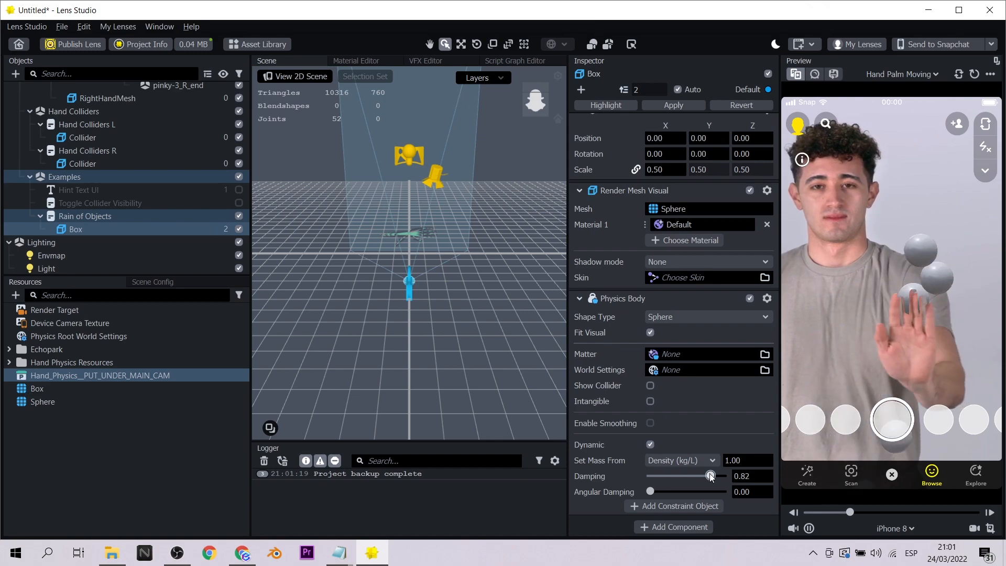
left_click(696, 478)
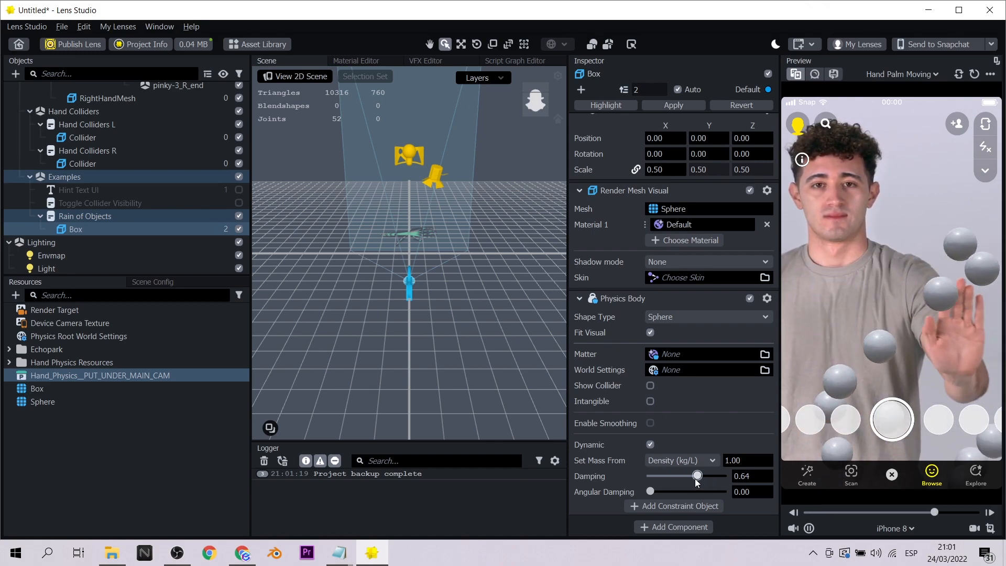
Lower the Box object's Physics Body damping to about 0.23 and switch the preview to Hand Open Palm.
left_click(686, 478)
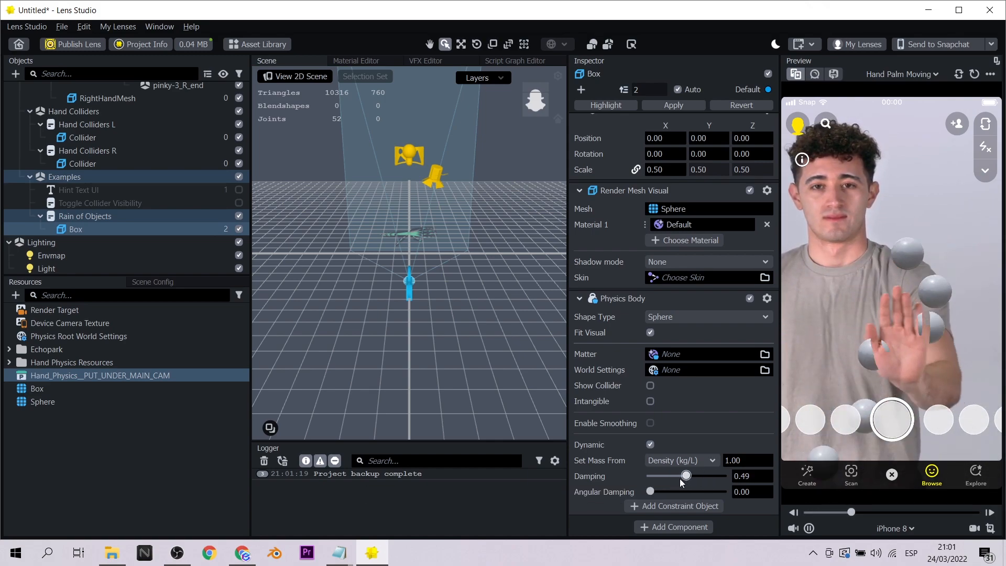
left_click_drag(674, 477, 665, 476)
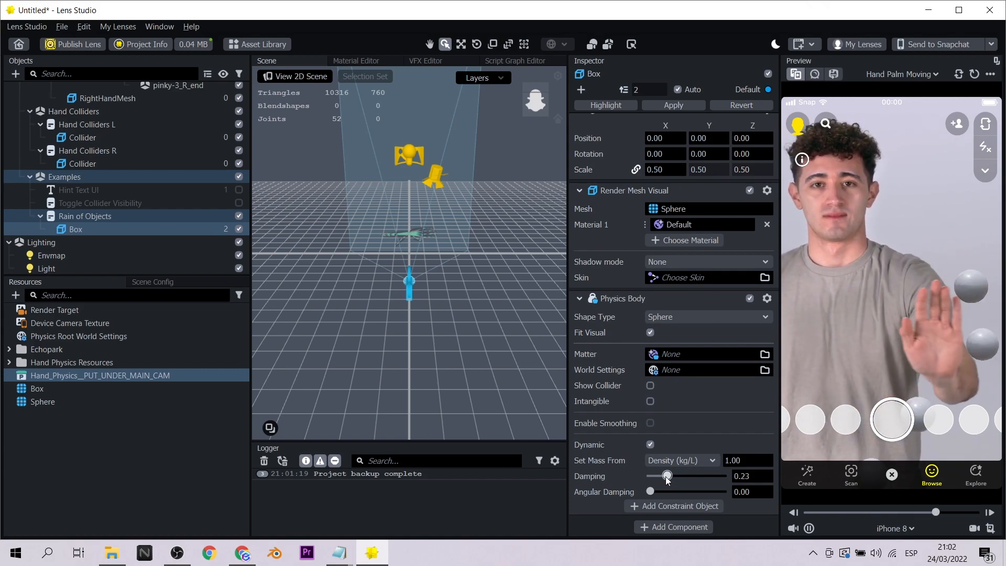
left_click(904, 74)
left_click(872, 158)
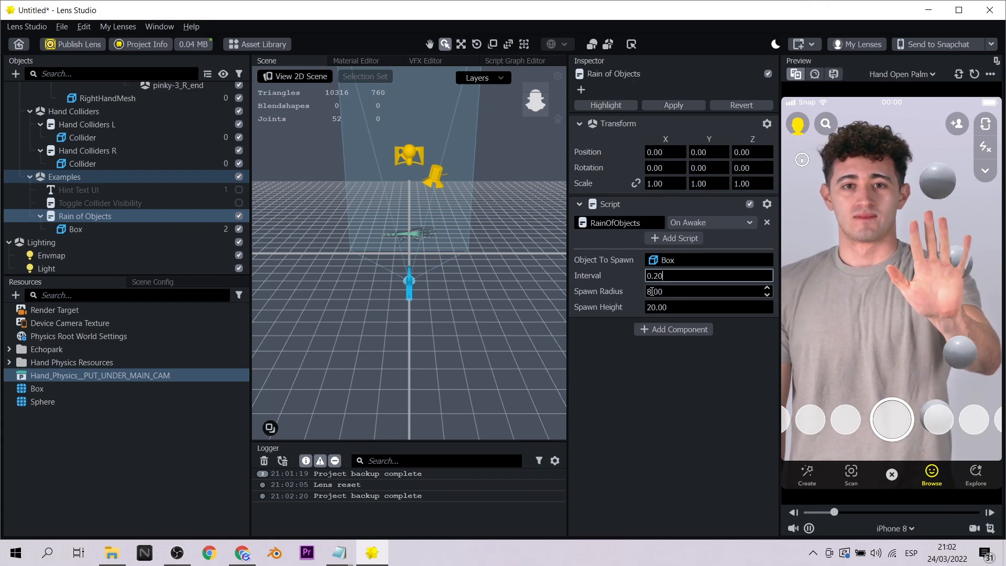
Set the Rain of Objects script's spawn radius to 5 and its interval to 0.5.
type("5")
key("Return")
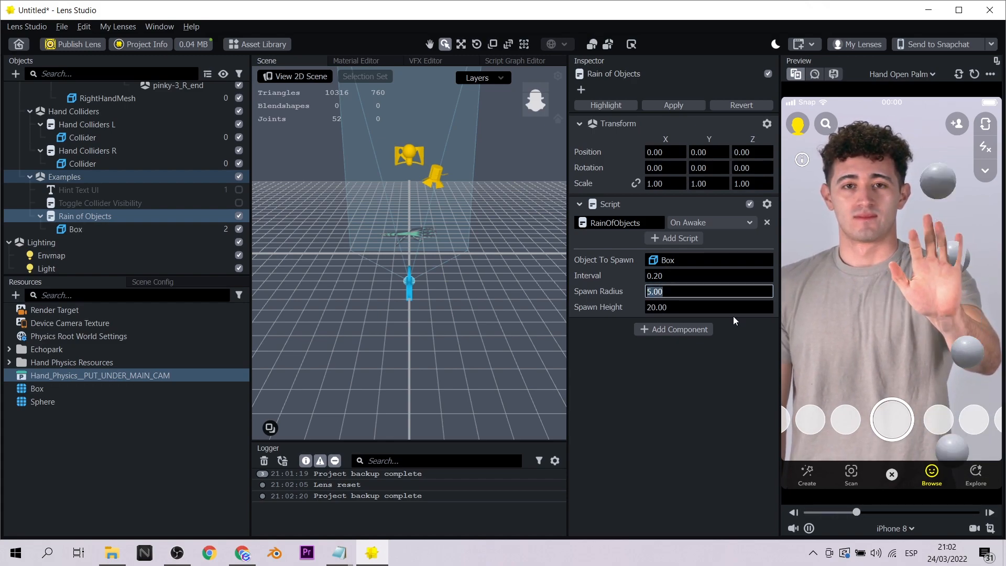
left_click(659, 276)
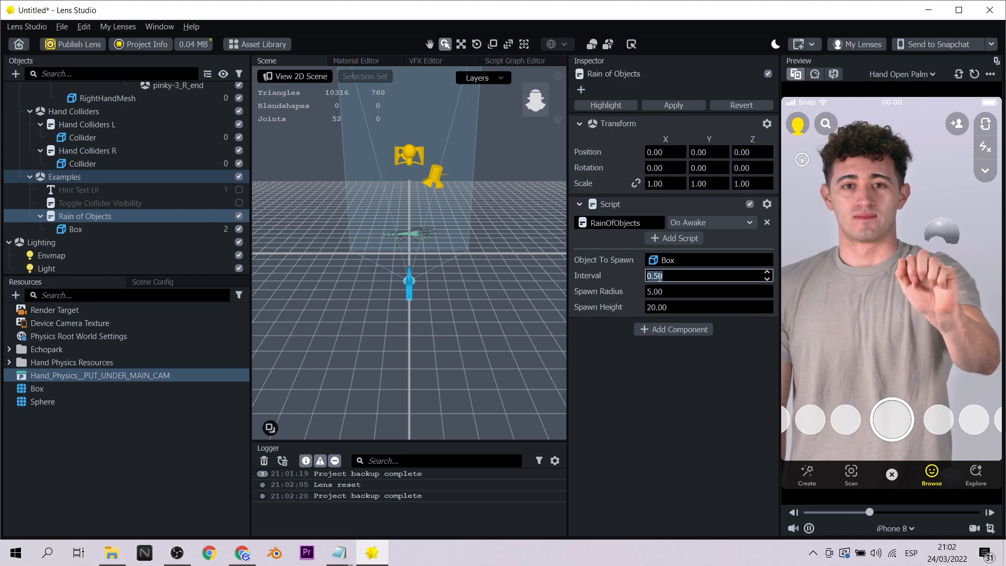
Remove the Default material from the Box object and import the SoftballColor image file into the resources.
left_click(108, 233)
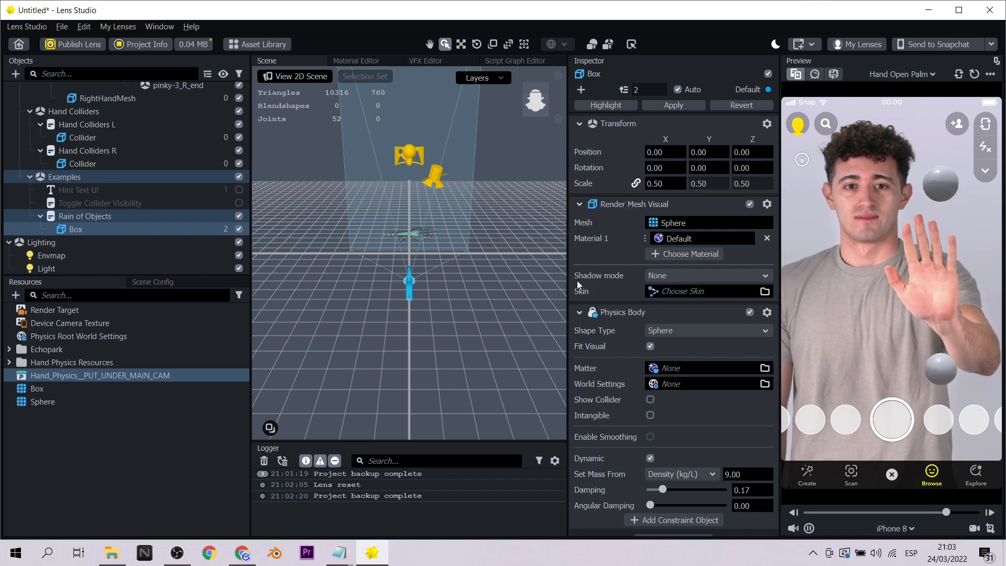
left_click(766, 239)
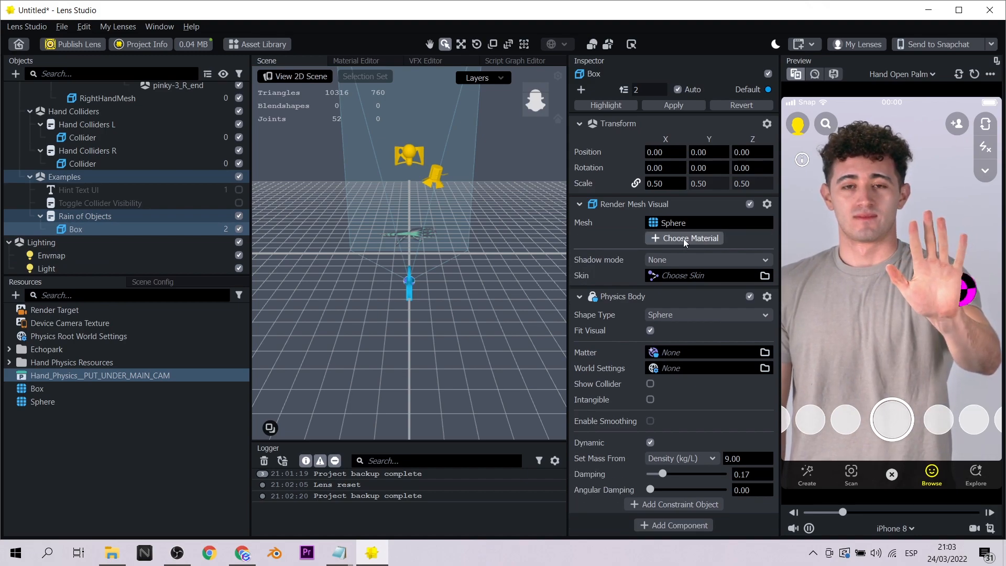
left_click(683, 238)
left_click(411, 134)
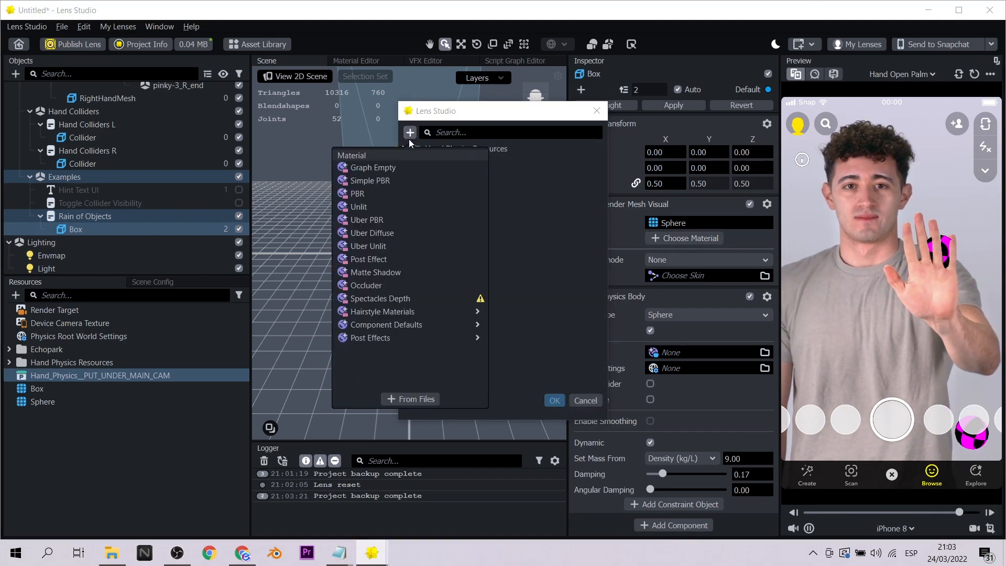
left_click(413, 399)
left_click(612, 361)
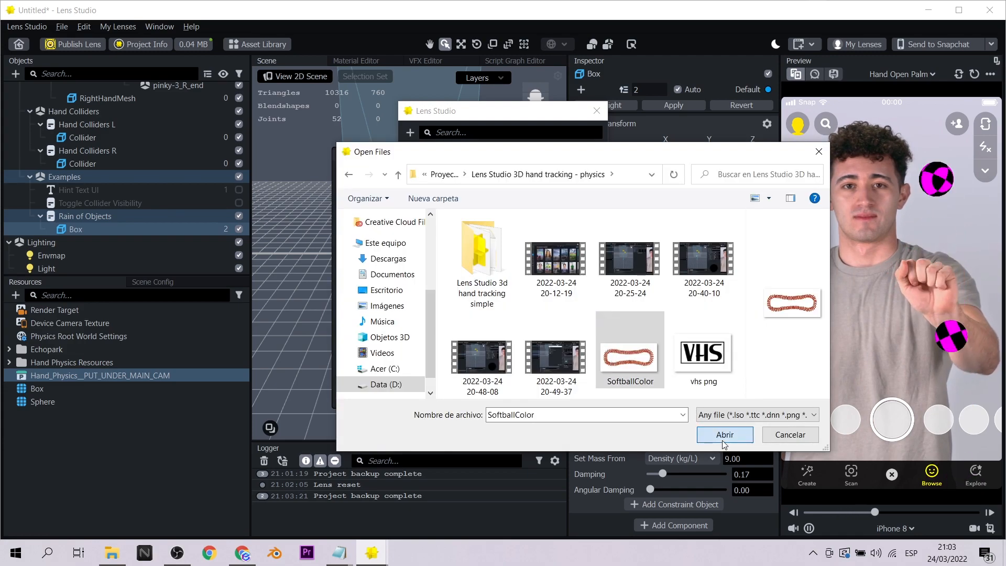
left_click(724, 434)
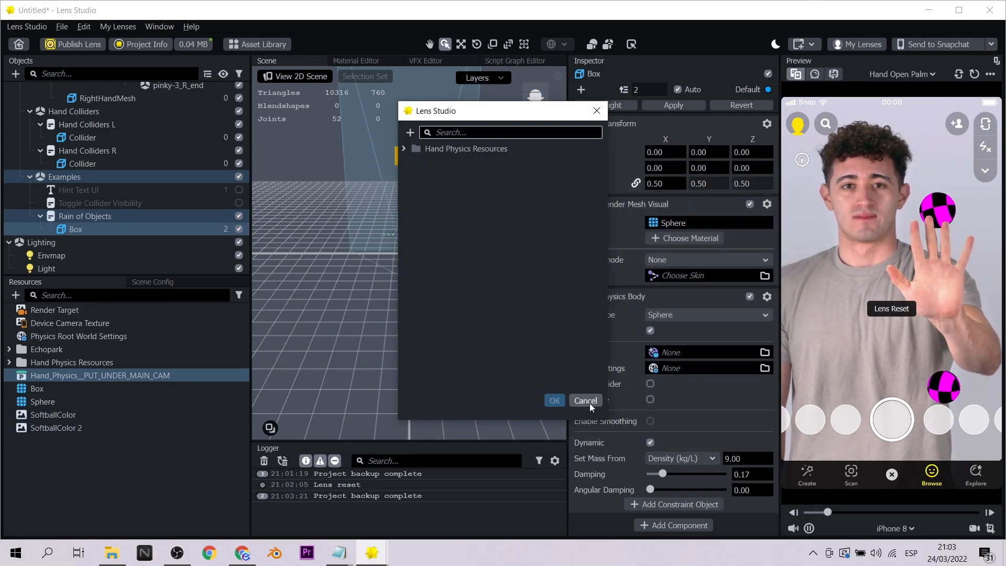
left_click(586, 400)
Create a Simple PBR material and assign it to the Box object's sphere mesh.
left_click(678, 238)
left_click(410, 133)
left_click(542, 303)
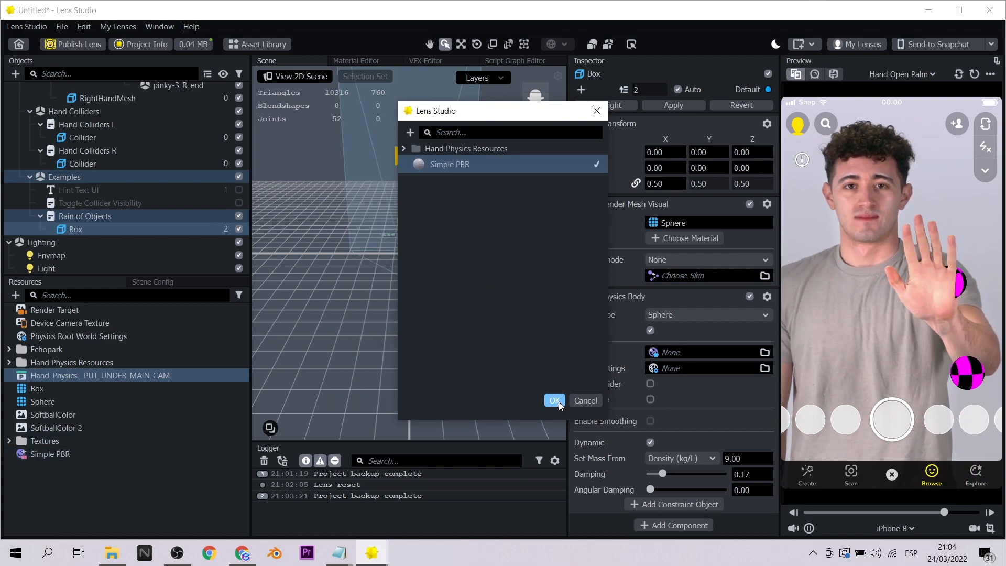
left_click(555, 400)
Give the Simple PBR material a roughness of about 0.55 and SoftballColor 2 as base texture, ending with the Box object selected.
left_click(49, 454)
scroll(618, 225, "down", 3)
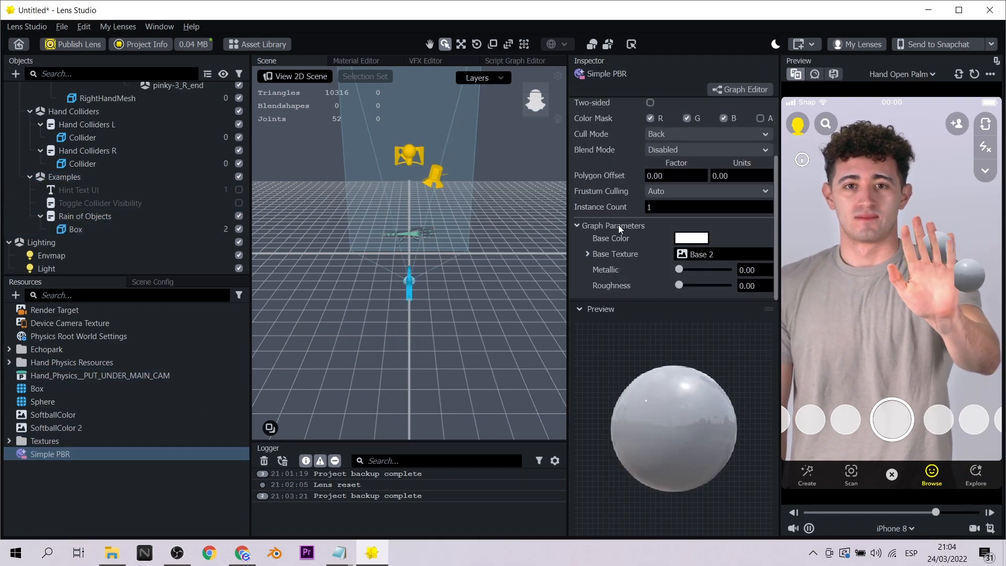
left_click_drag(679, 270, 713, 285)
left_click(697, 254)
left_click(464, 218)
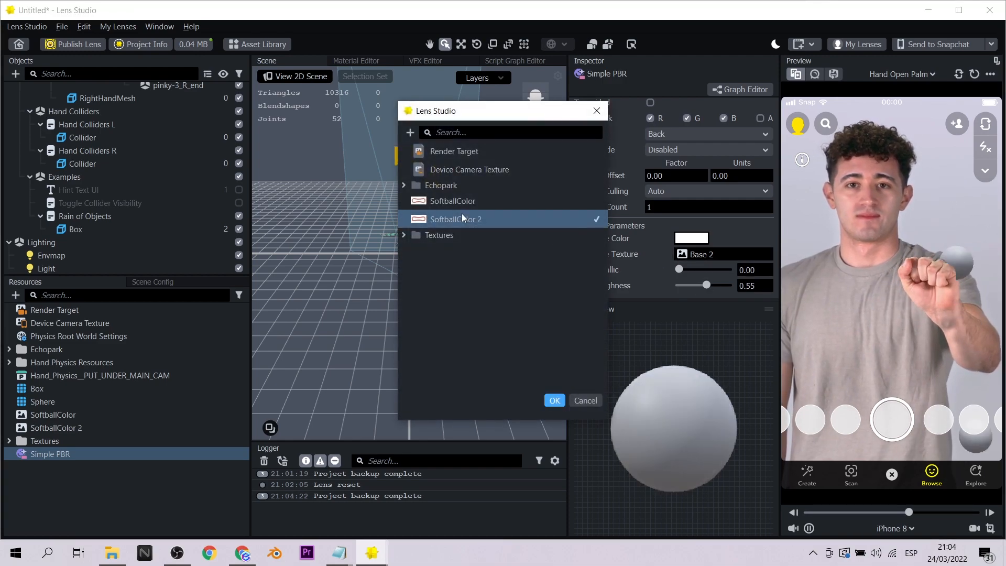
left_click(551, 401)
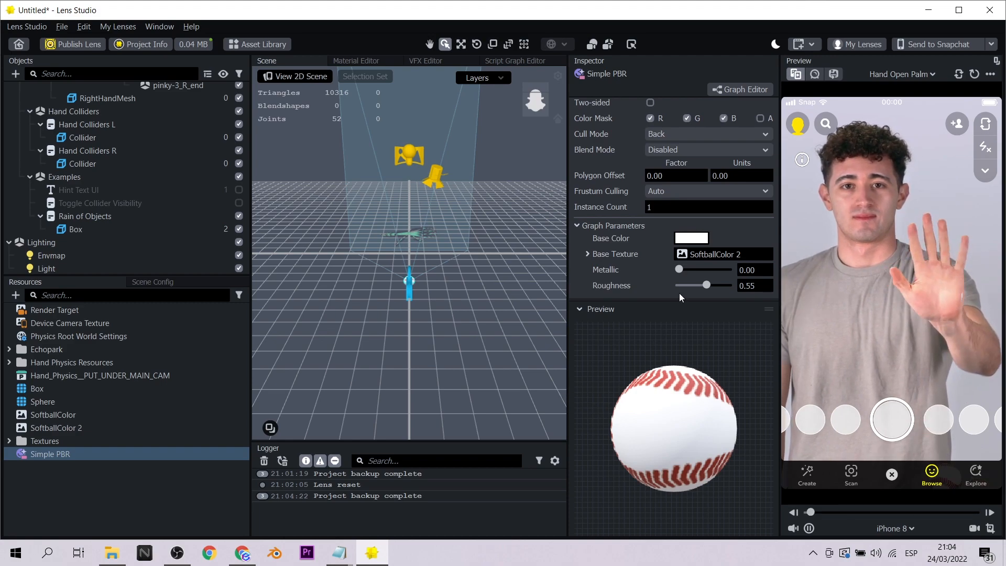
left_click(124, 227)
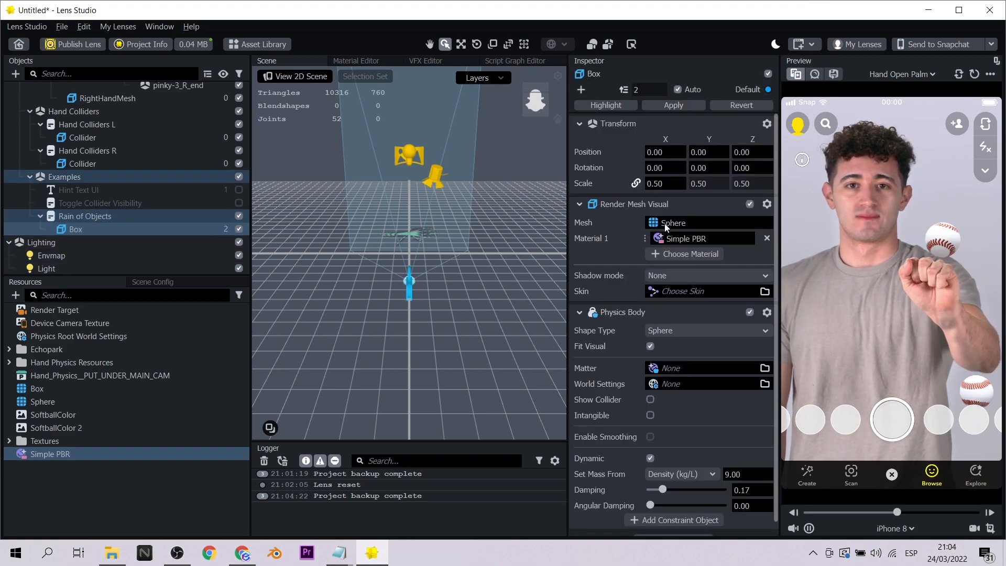